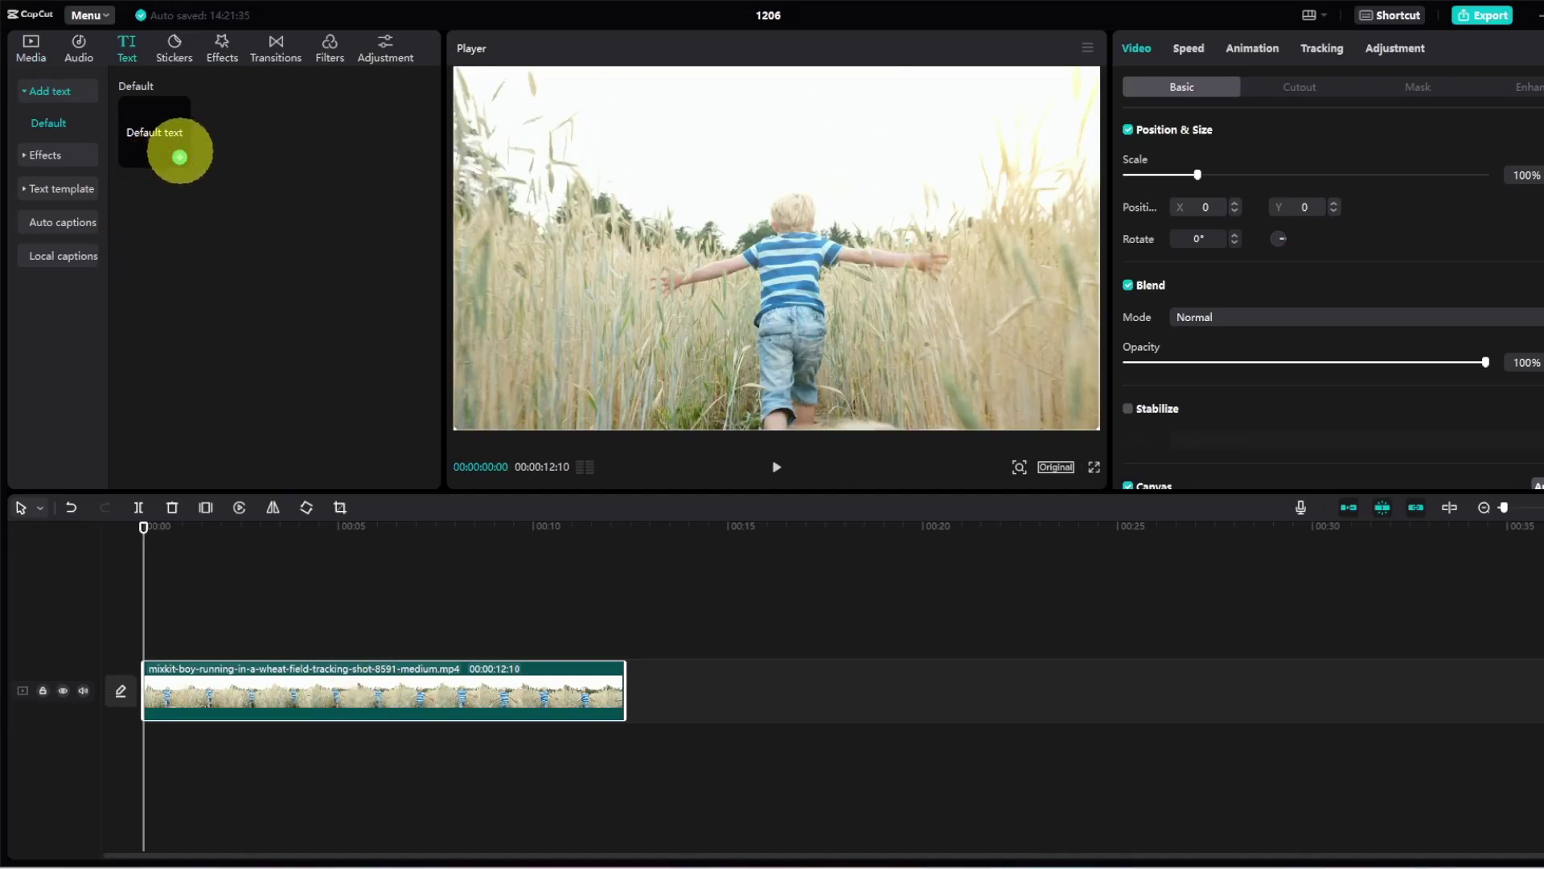
Step: Add a Default text clip and retype it as TRACKING
{"action": "left_click", "coordinate": [178, 157]}
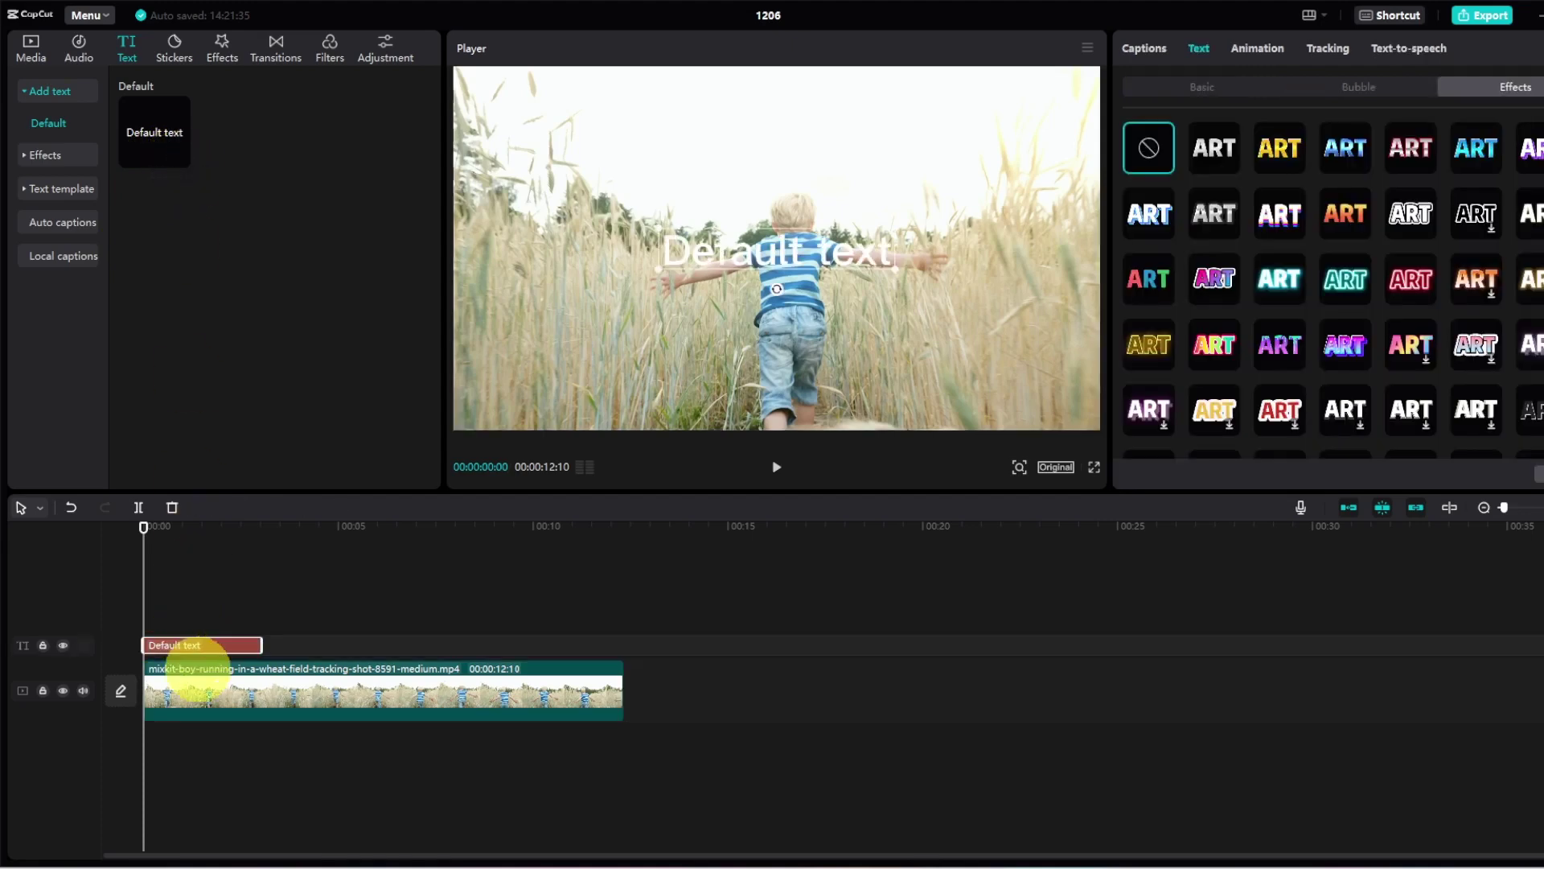
{"action": "left_click", "coordinate": [1199, 87]}
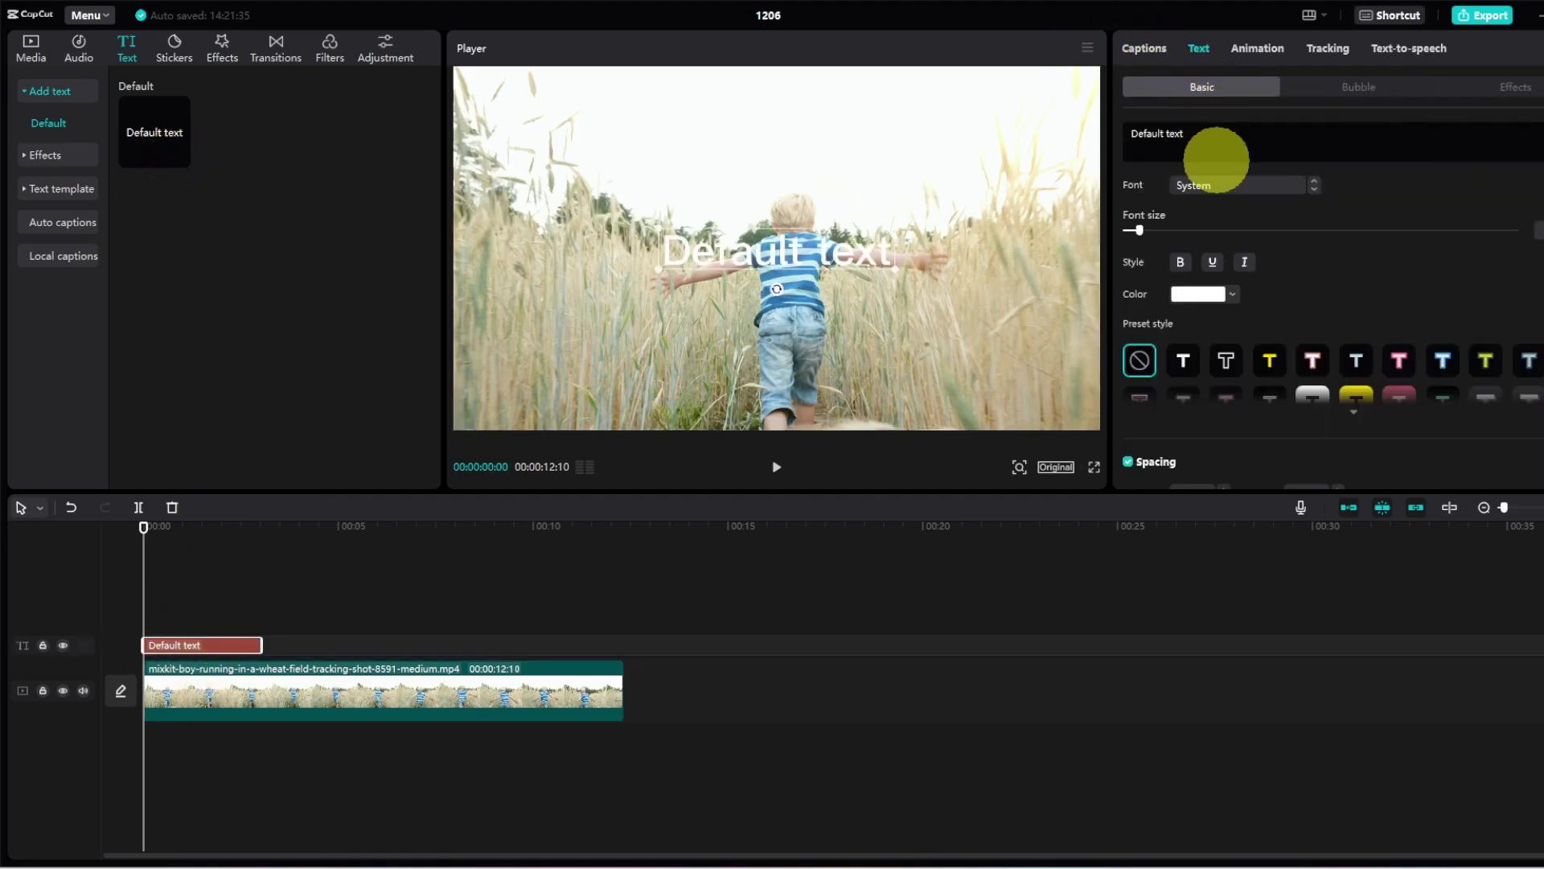
{"action": "left_click_drag", "start_coordinate": [1224, 148], "coordinate": [1112, 138]}
{"action": "type", "text": "TRA"}
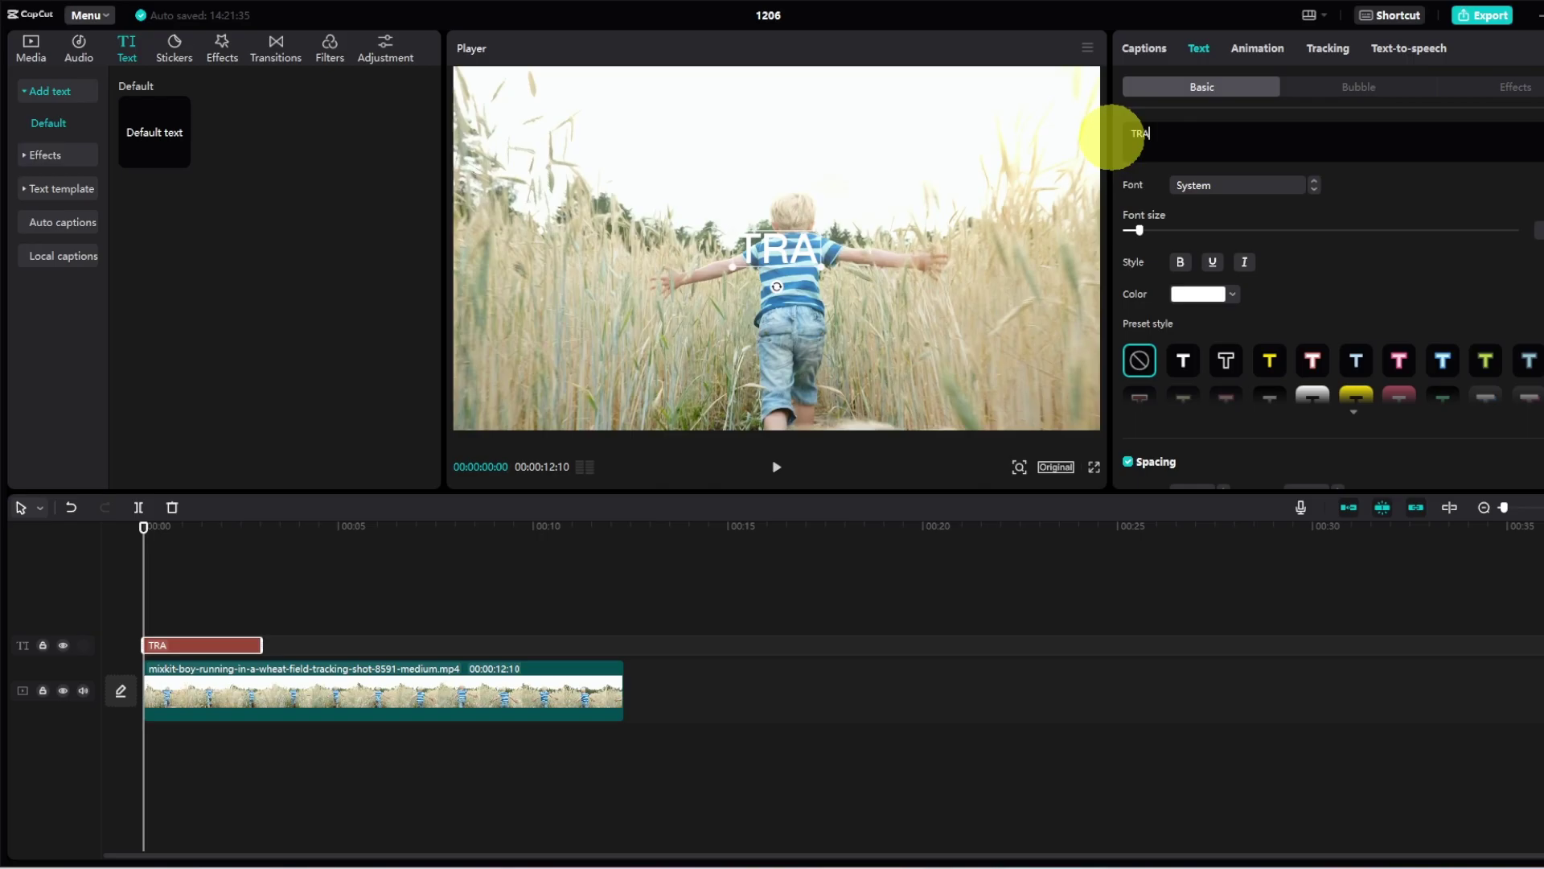
{"action": "type", "text": "CKING"}
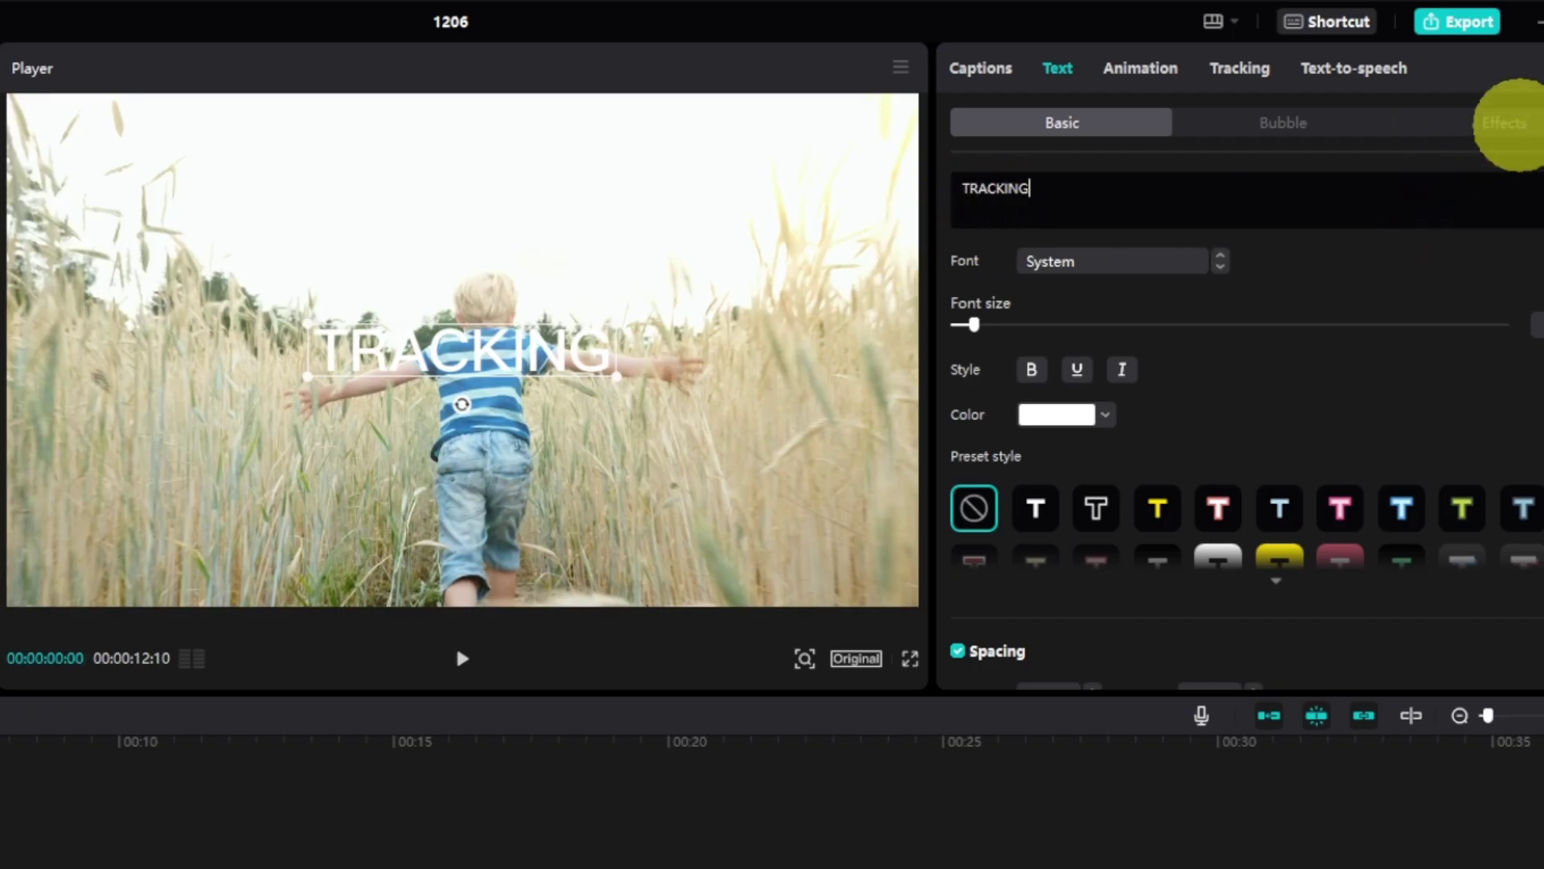
Step: Give TRACKING the blue ART effect style, move it near the top, and stretch it across the clip
{"action": "left_click", "coordinate": [1508, 124]}
{"action": "left_click", "coordinate": [1264, 205]}
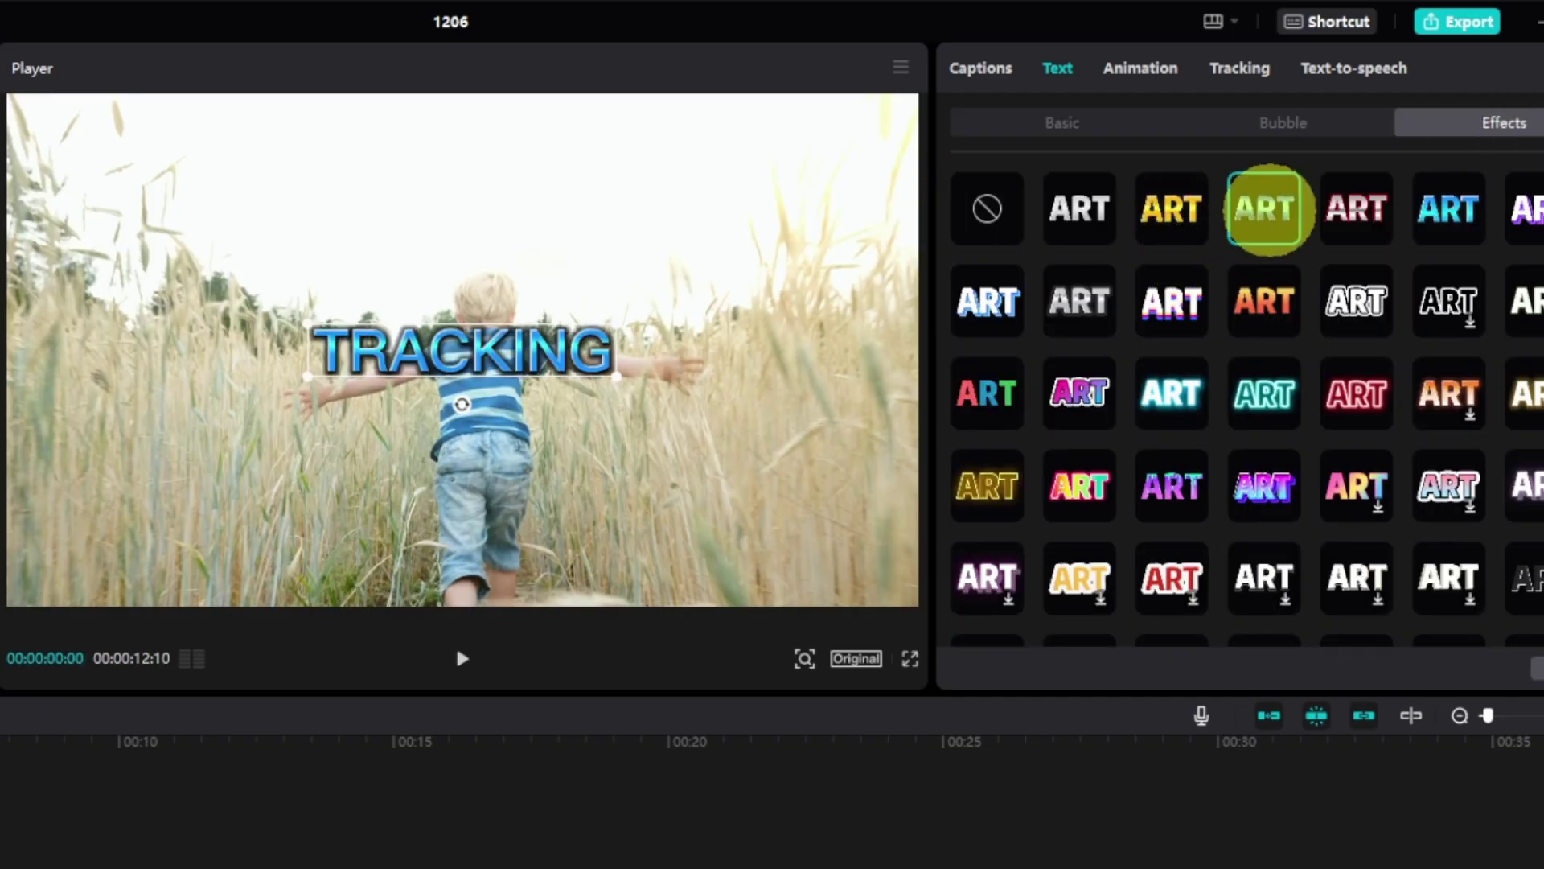
{"action": "left_click_drag", "start_coordinate": [480, 310], "coordinate": [493, 173]}
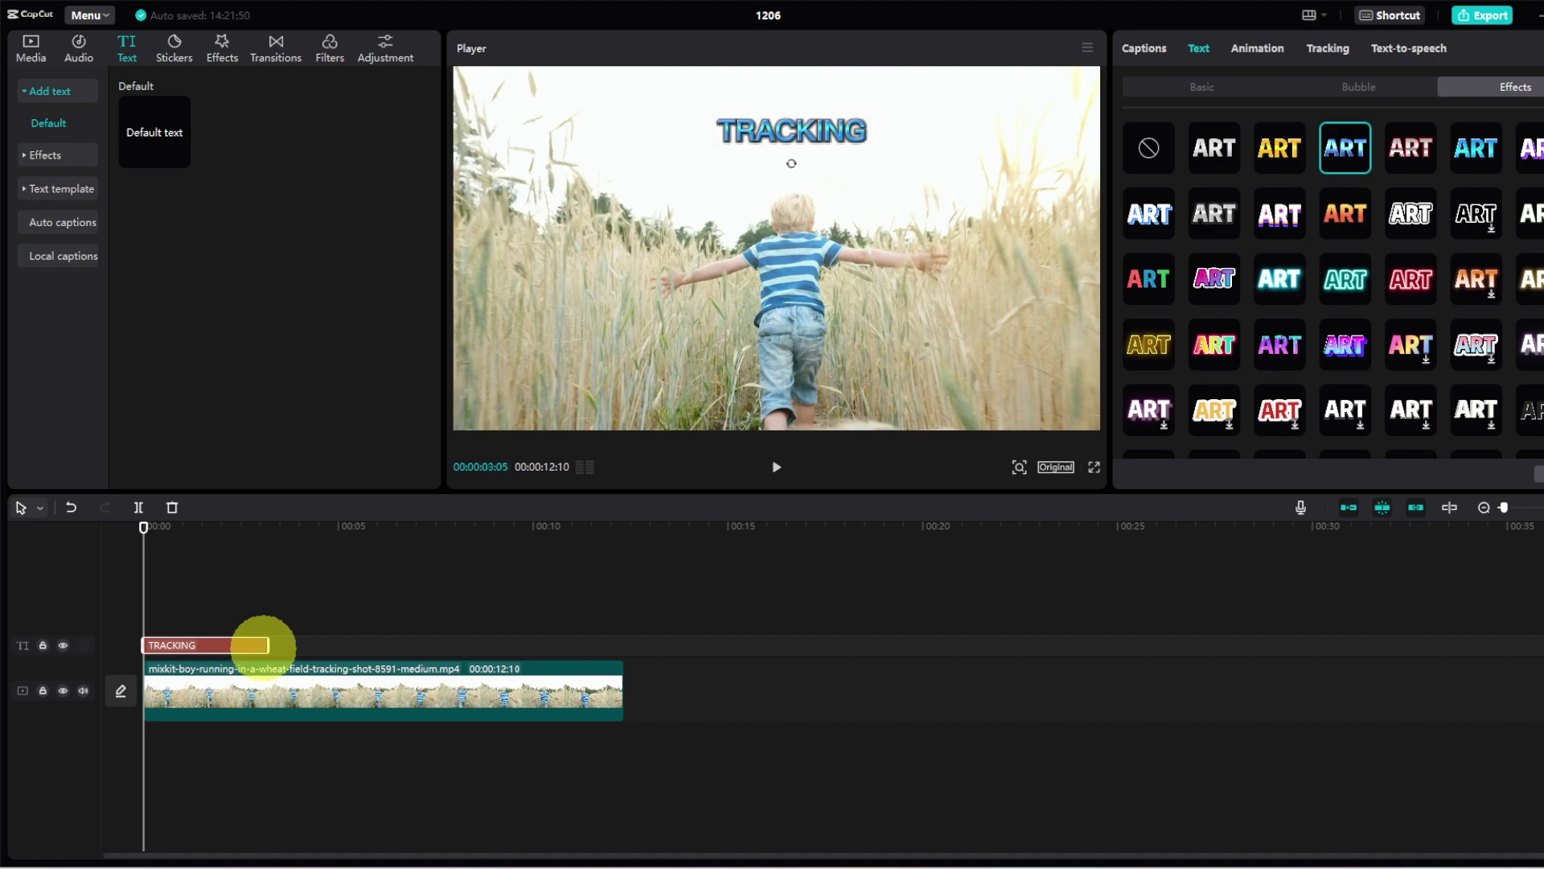
{"action": "left_click_drag", "start_coordinate": [265, 645], "coordinate": [618, 645]}
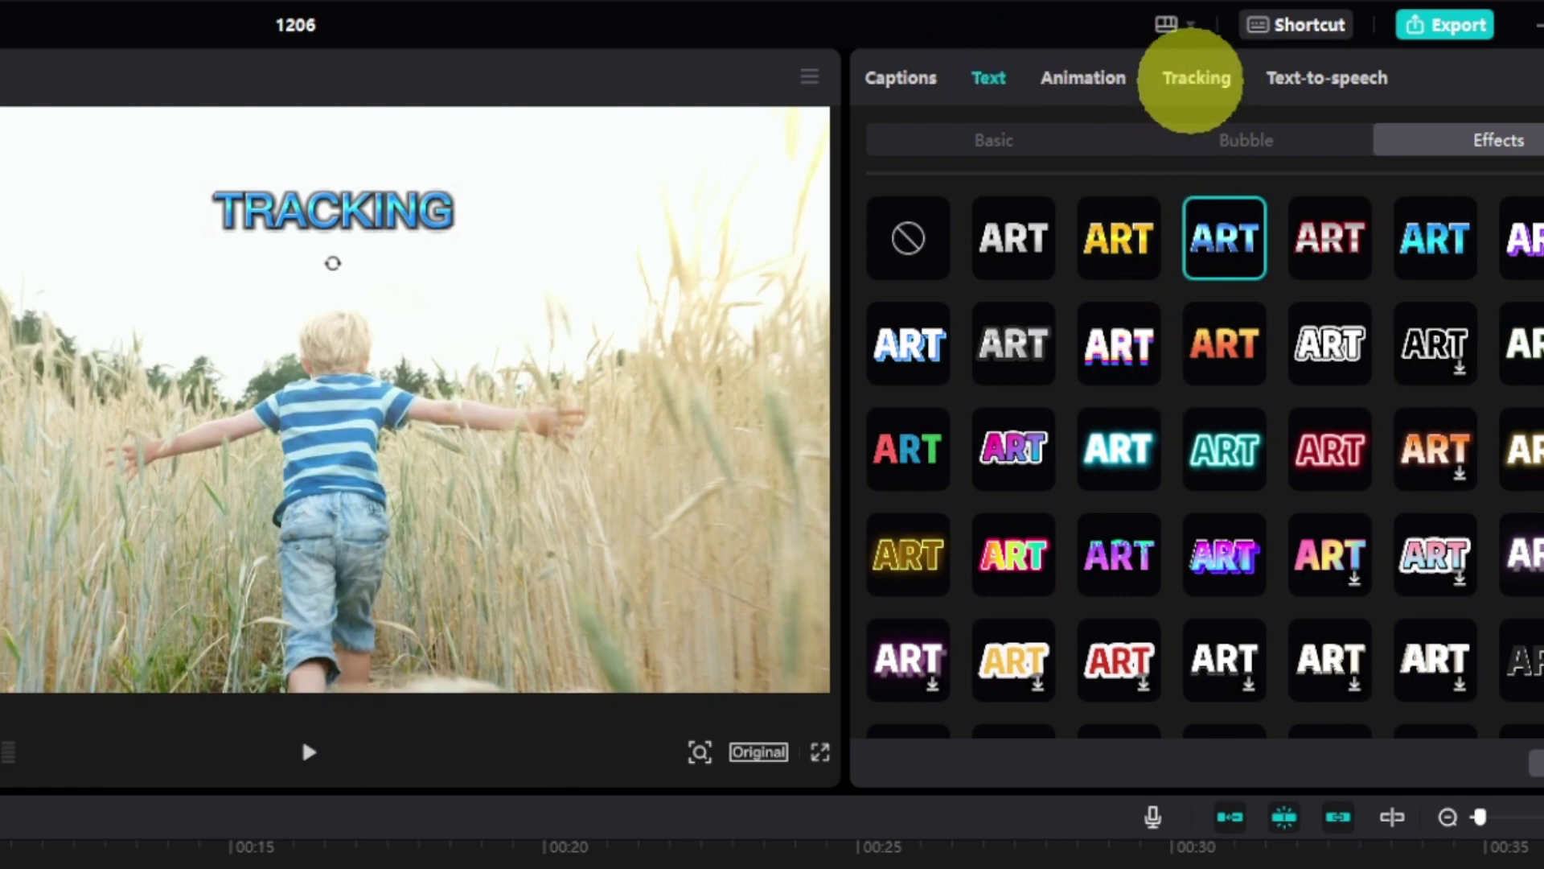
Step: Turn on Motion tracking for the TRACKING title
{"action": "left_click", "coordinate": [1190, 78]}
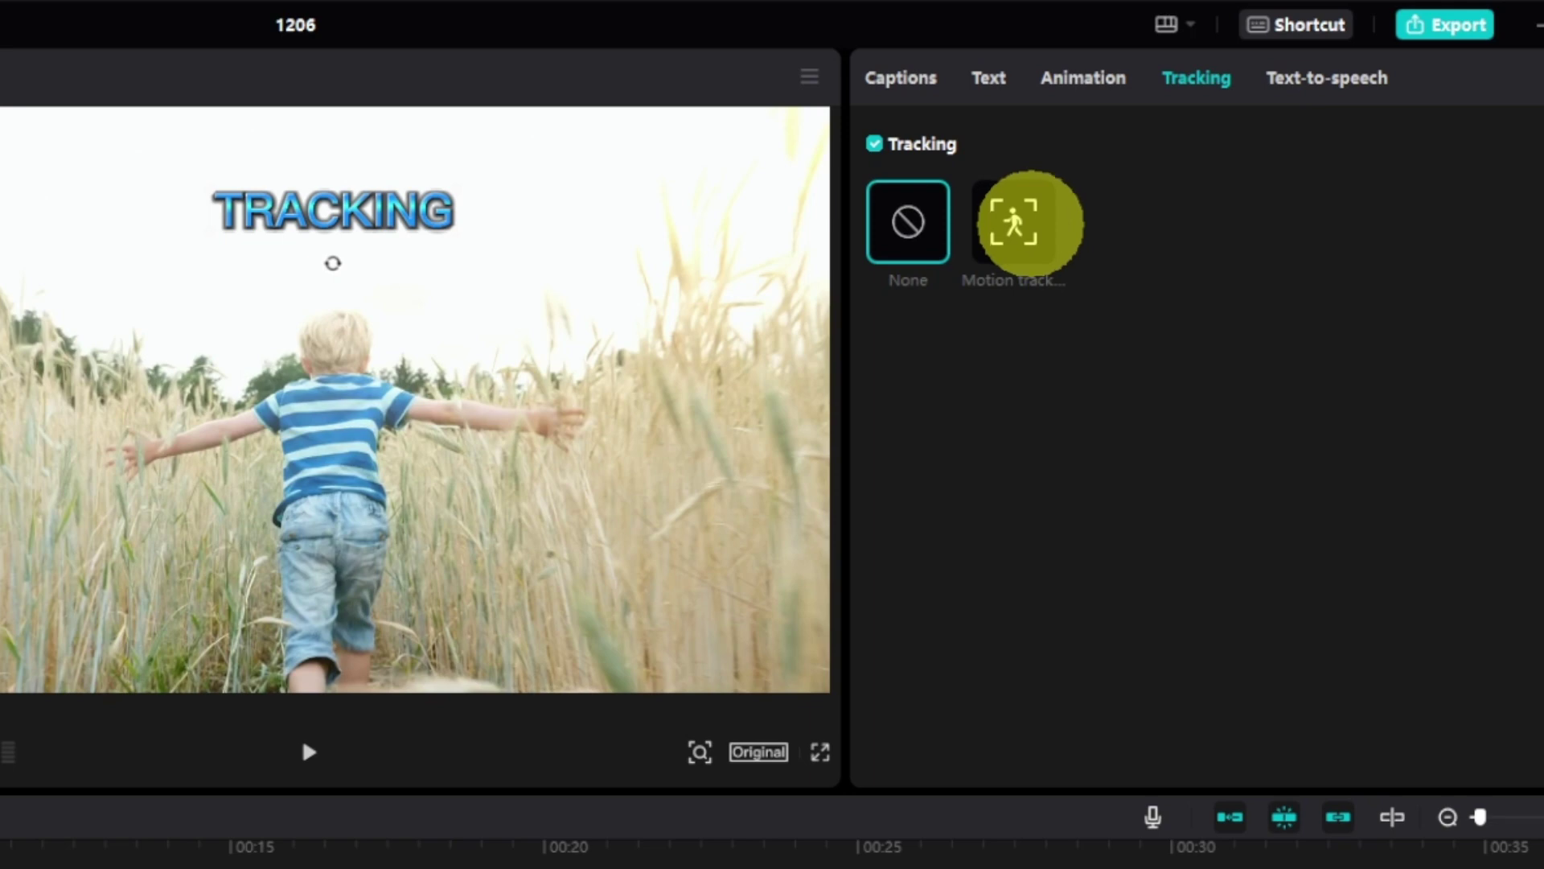
{"action": "left_click", "coordinate": [1028, 232]}
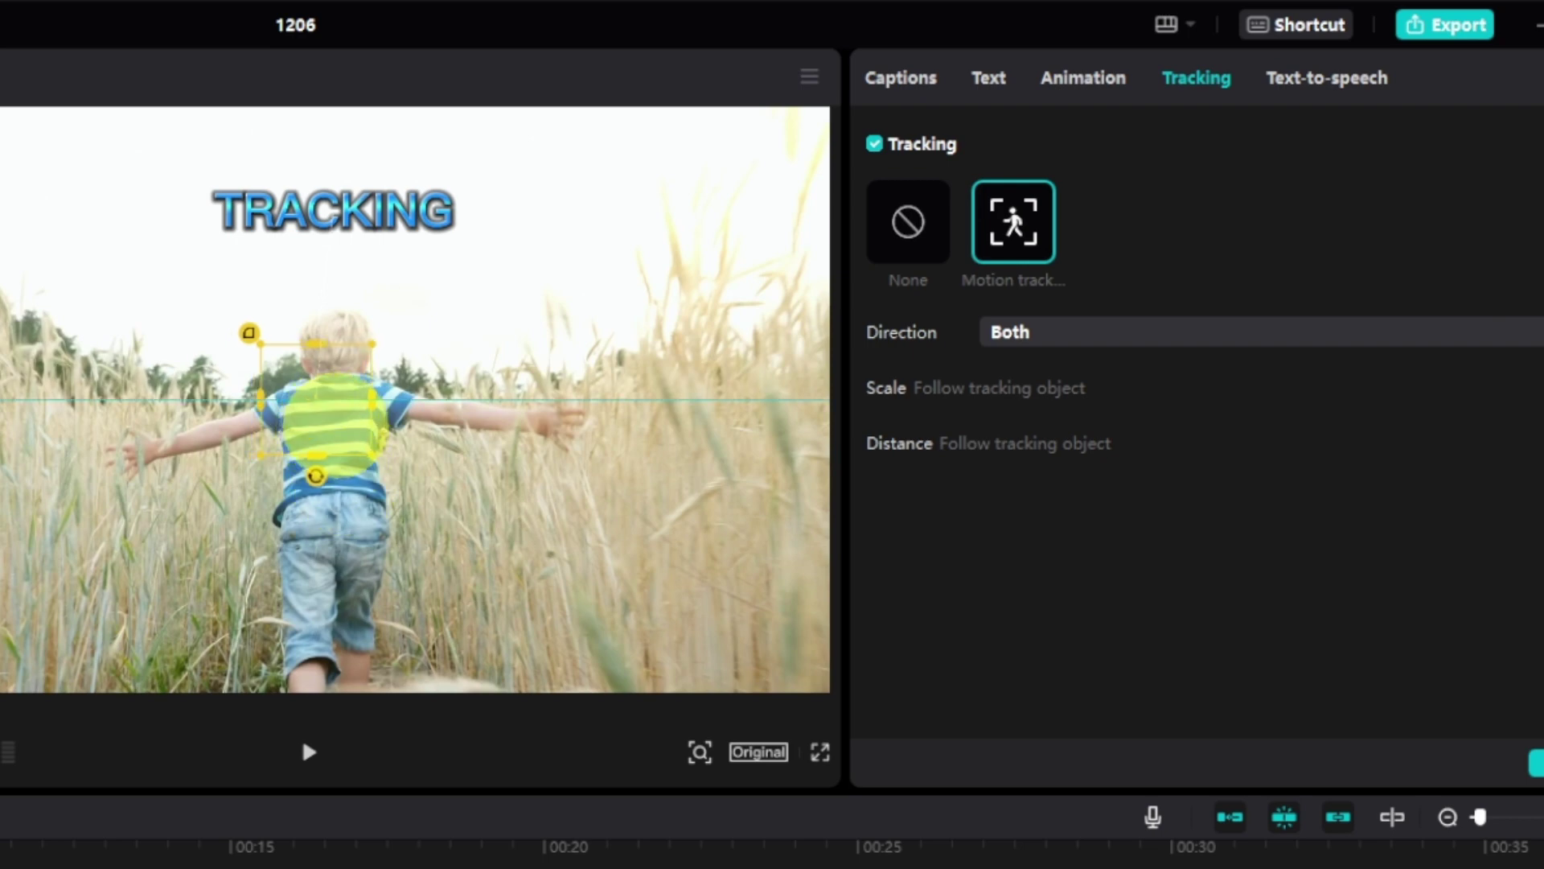
{"action": "scroll", "coordinate": [338, 434], "scroll_direction": "up", "scroll_amount": 5}
Step: Move and resize the yellow tracking box to fit tightly around the boy's head
{"action": "left_click_drag", "start_coordinate": [346, 444], "coordinate": [356, 485]}
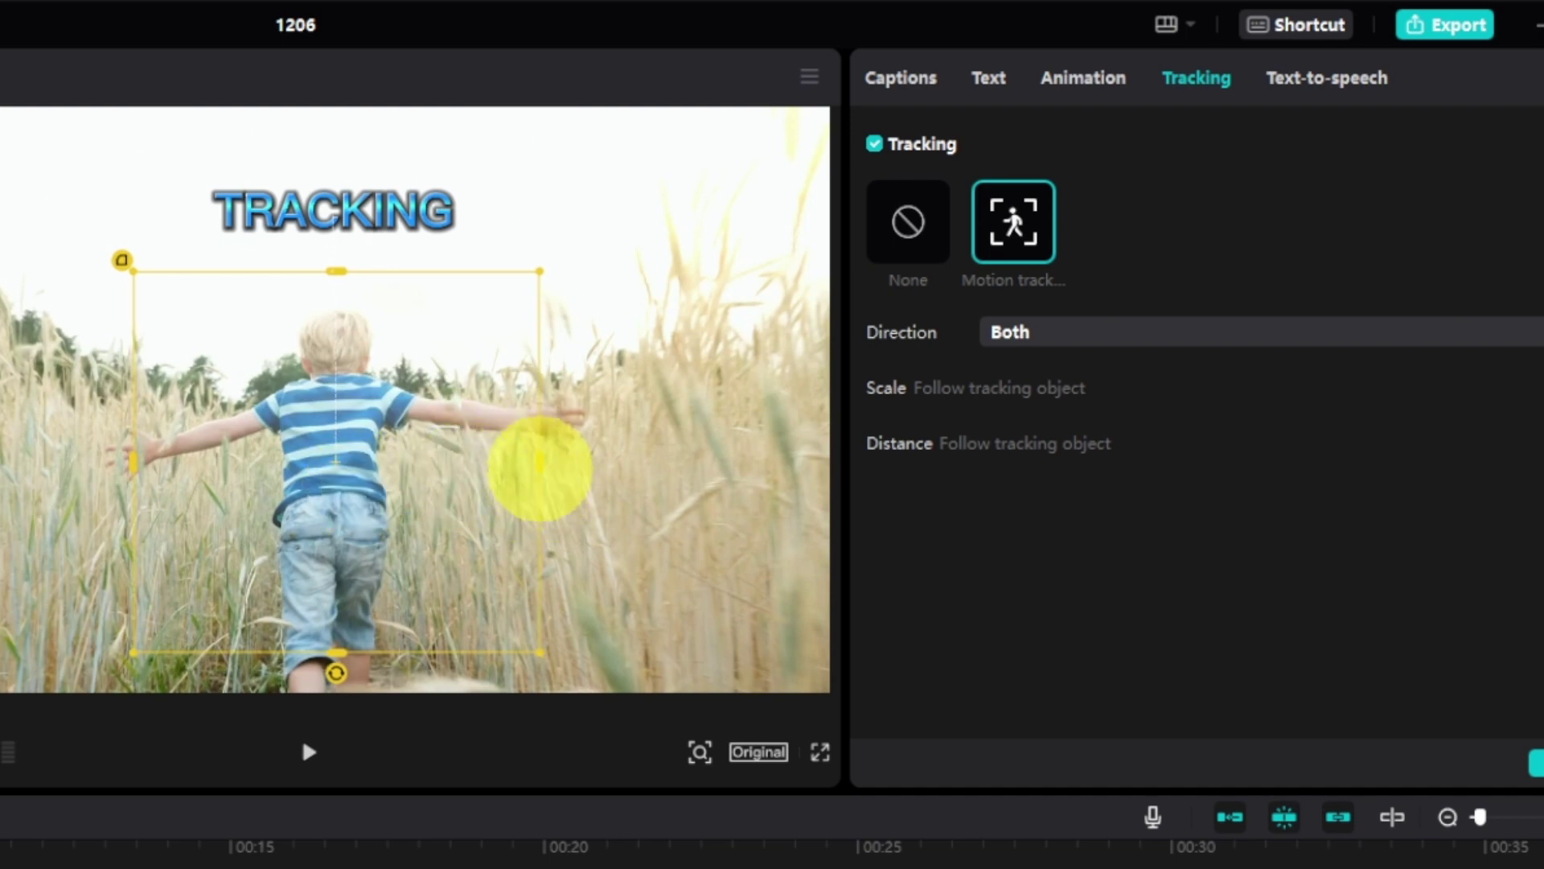
{"action": "left_click_drag", "start_coordinate": [540, 461], "coordinate": [428, 461]}
{"action": "left_click_drag", "start_coordinate": [336, 651], "coordinate": [337, 641]}
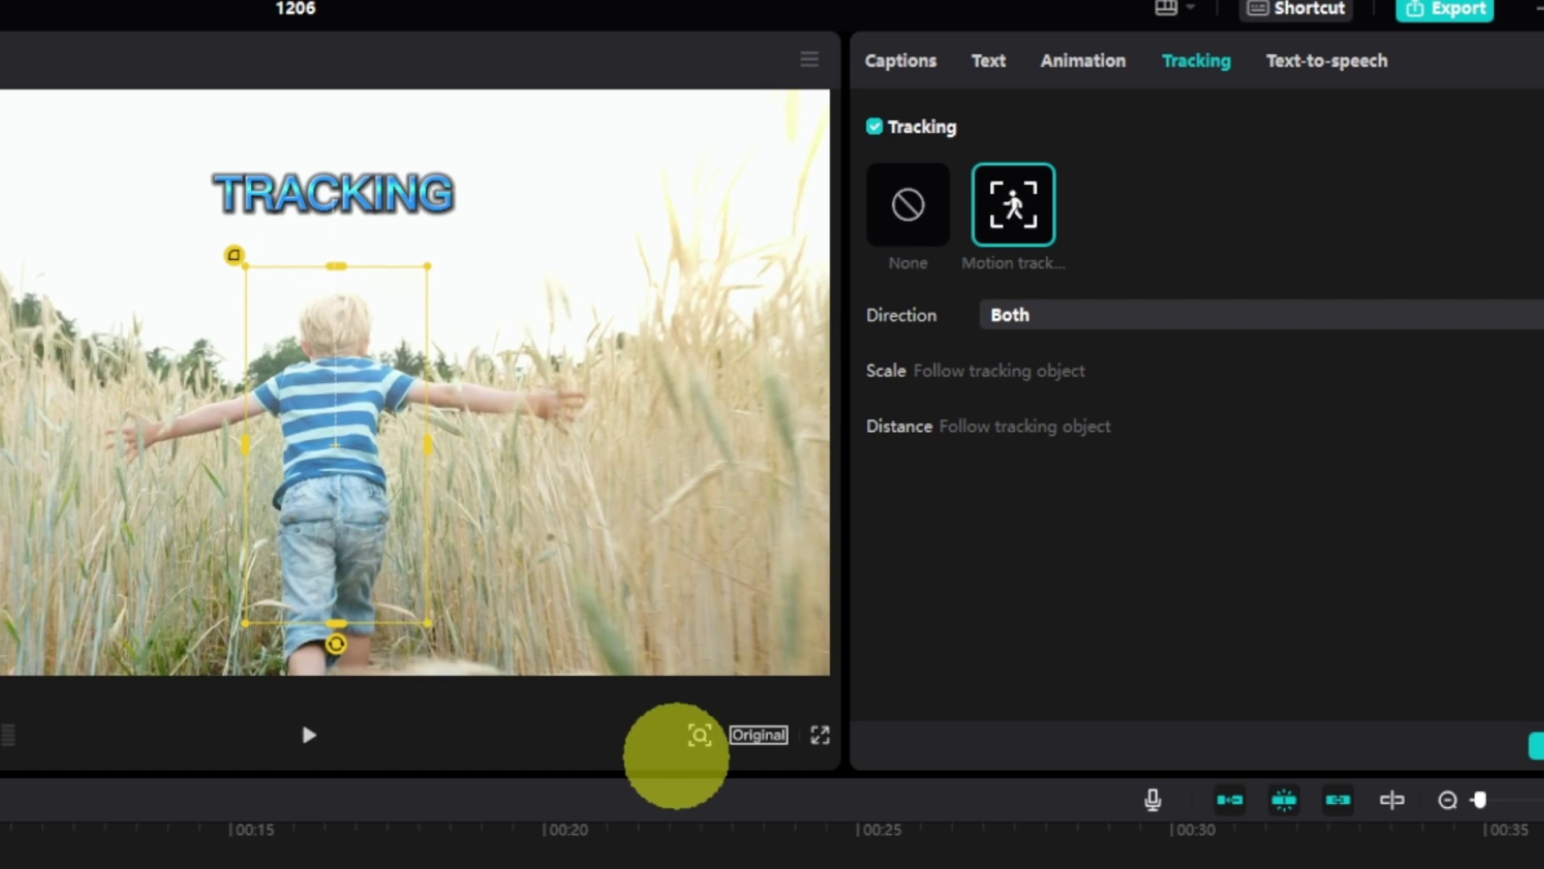
{"action": "left_click_drag", "start_coordinate": [334, 444], "coordinate": [334, 314]}
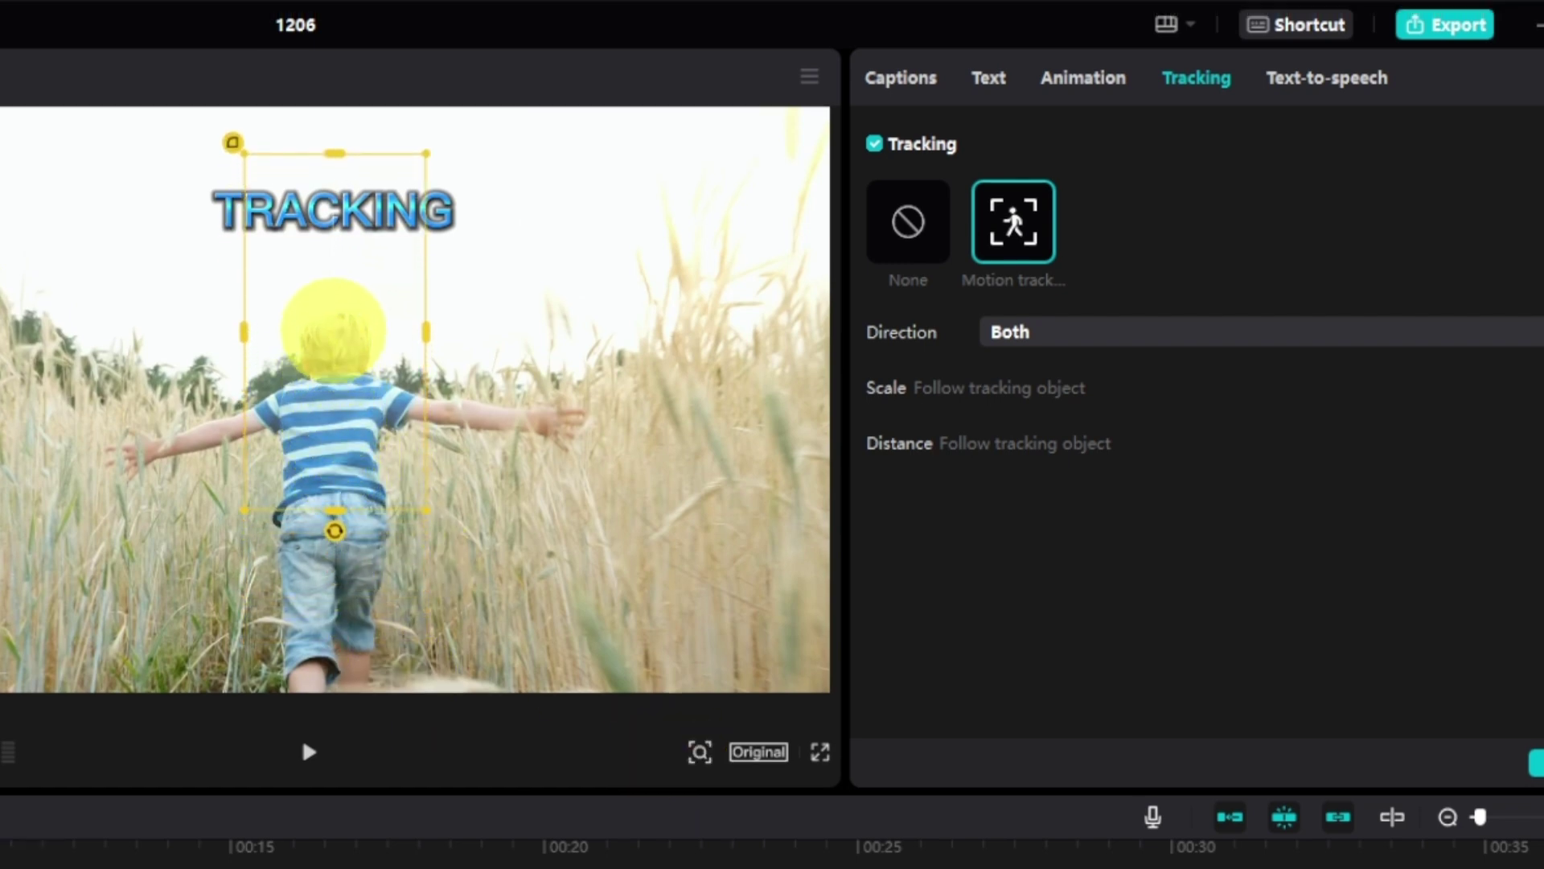
{"action": "left_click_drag", "start_coordinate": [338, 154], "coordinate": [335, 258]}
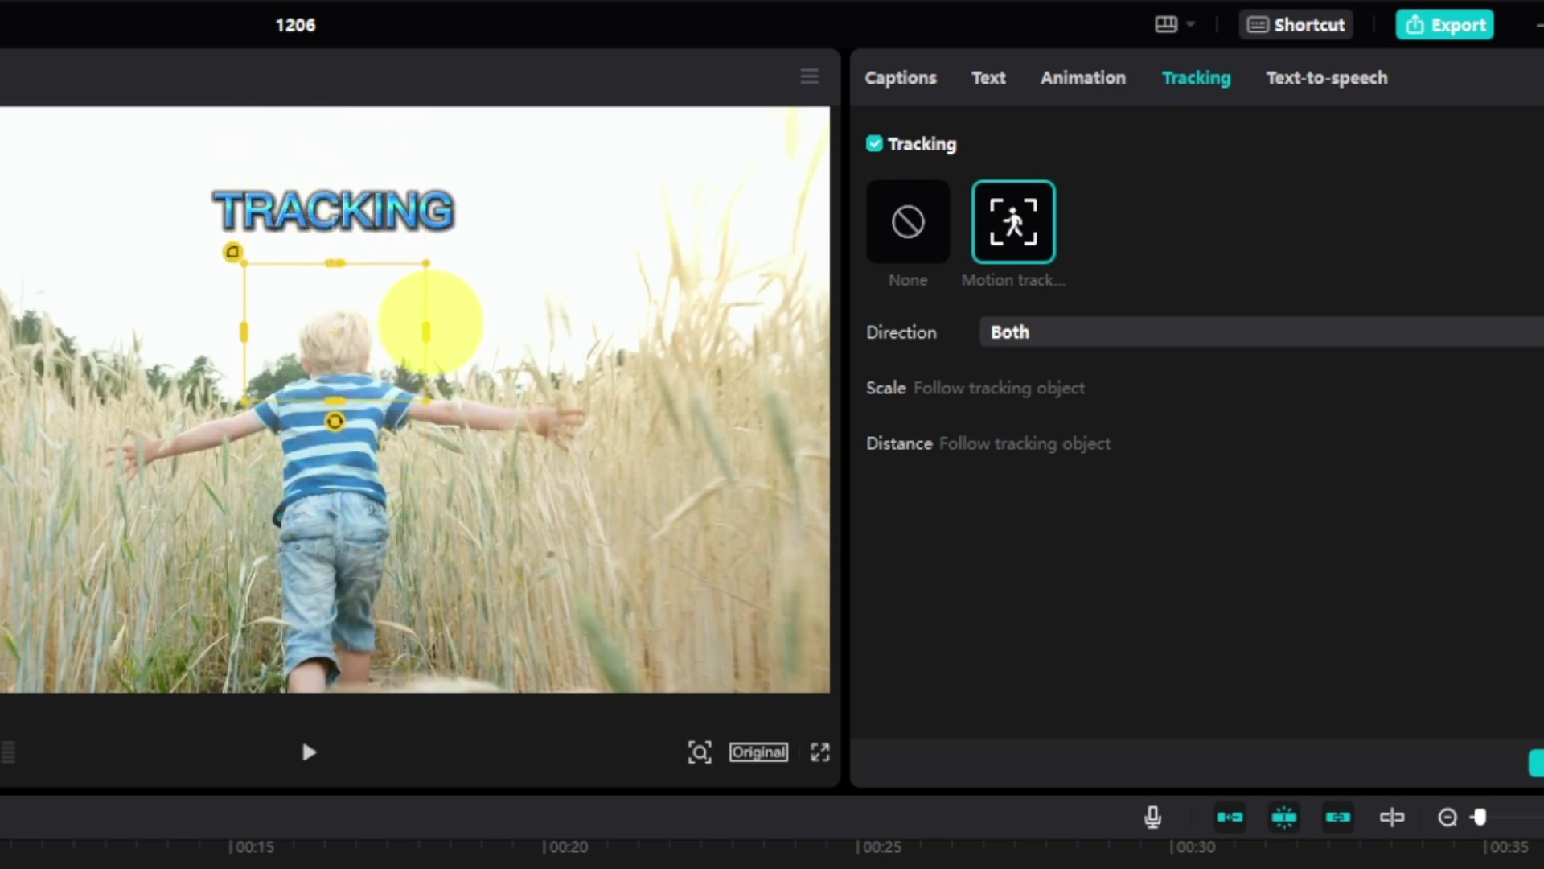
{"action": "left_click_drag", "start_coordinate": [417, 331], "coordinate": [395, 332]}
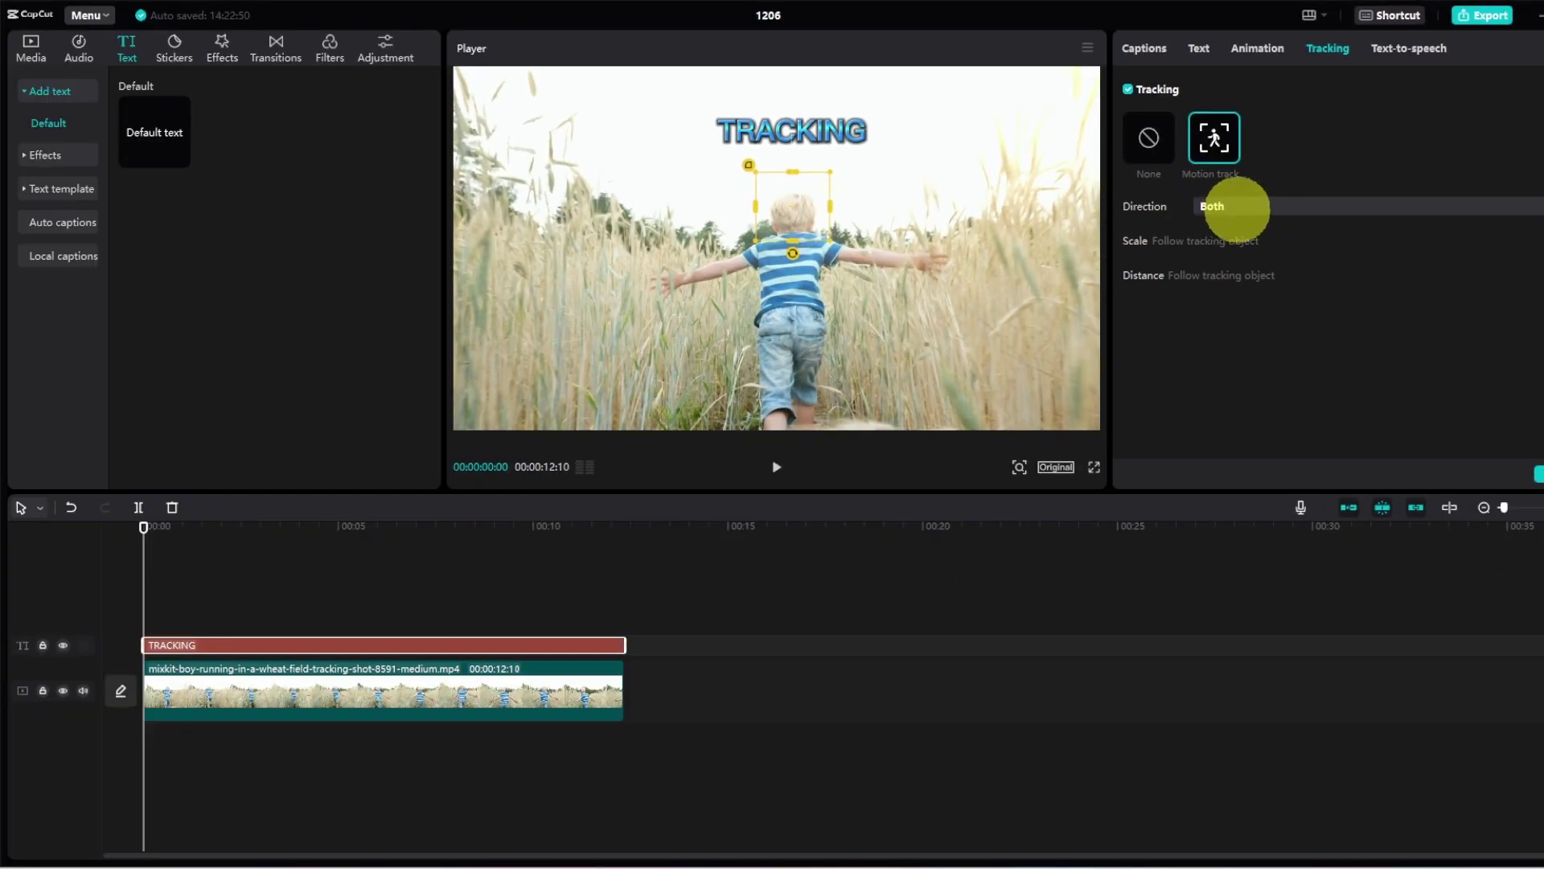
Step: Scrub through the clip to check the boy's position, return to 00:00, and set tracking Direction to Forward
{"action": "left_click_drag", "start_coordinate": [143, 526], "coordinate": [366, 563]}
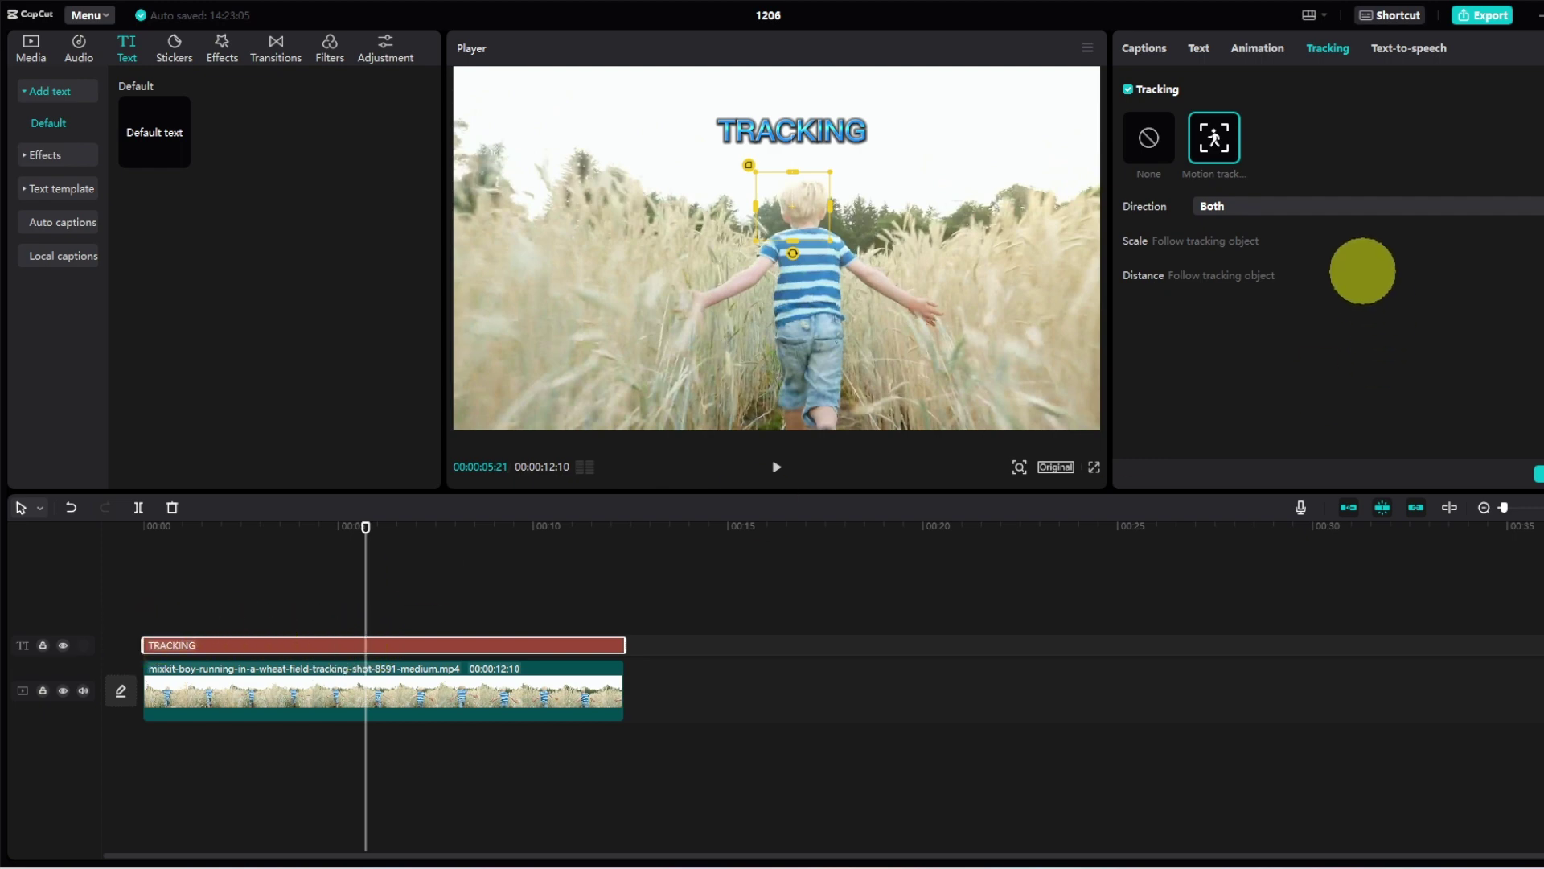
{"action": "left_click", "coordinate": [1345, 203]}
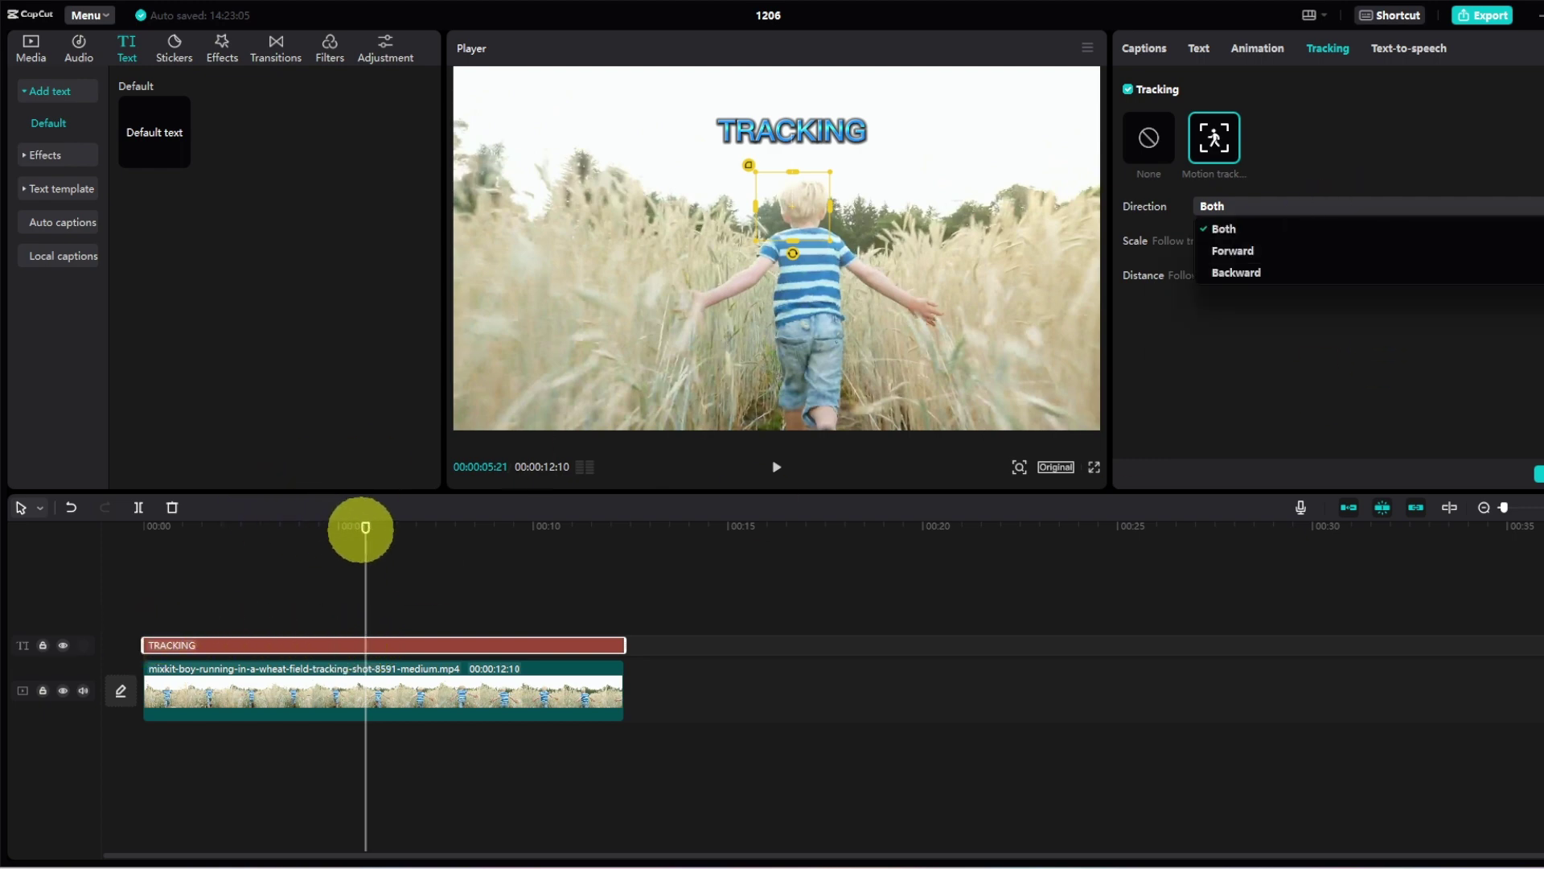
{"action": "left_click_drag", "start_coordinate": [359, 528], "coordinate": [624, 563]}
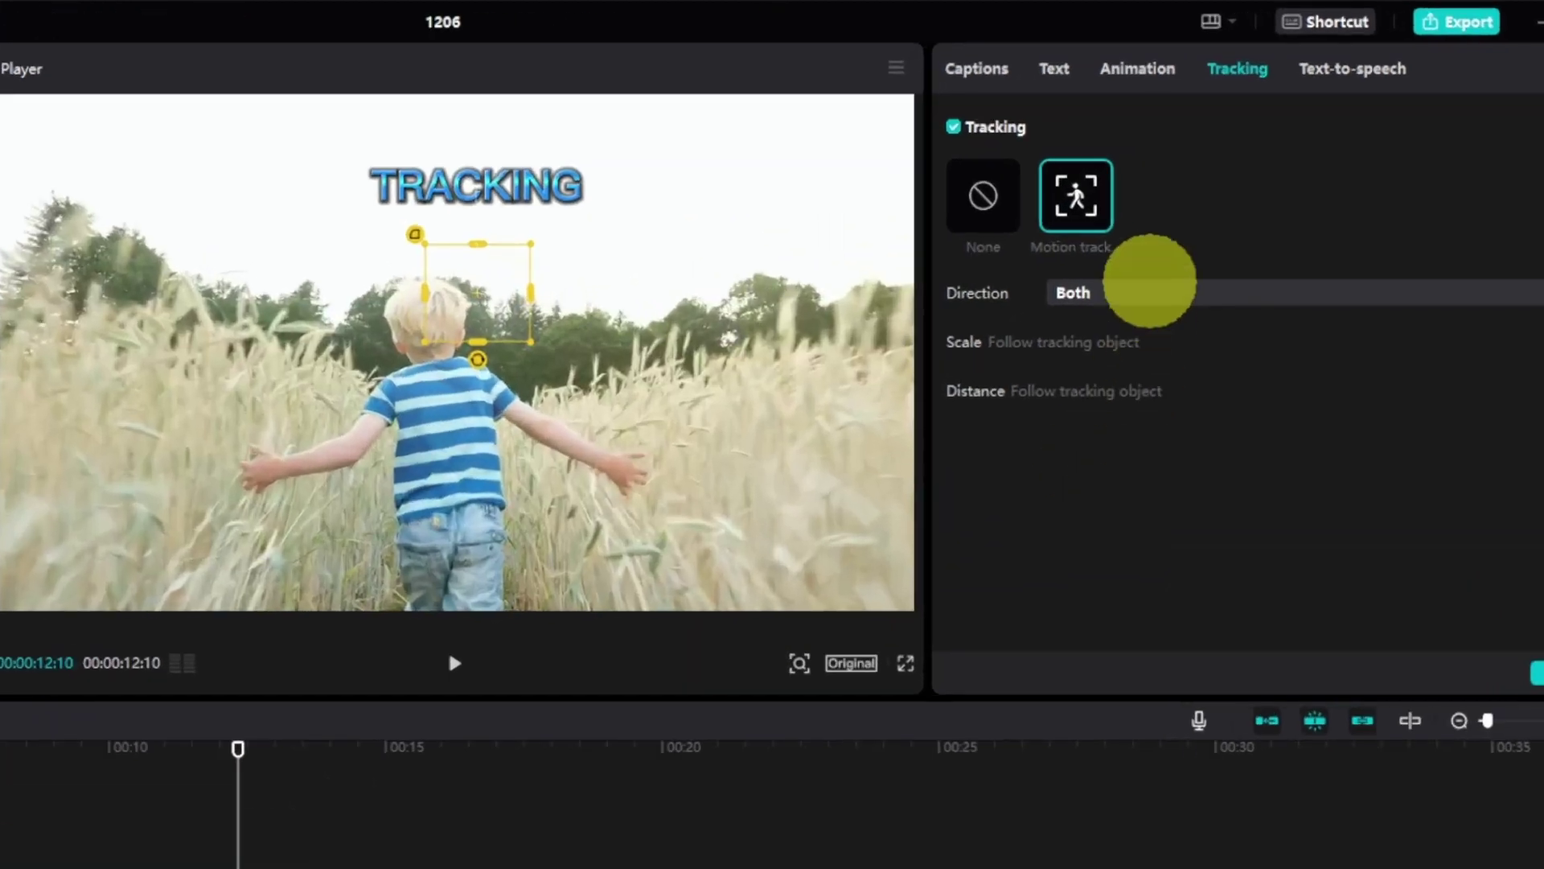
{"action": "left_click", "coordinate": [1267, 207]}
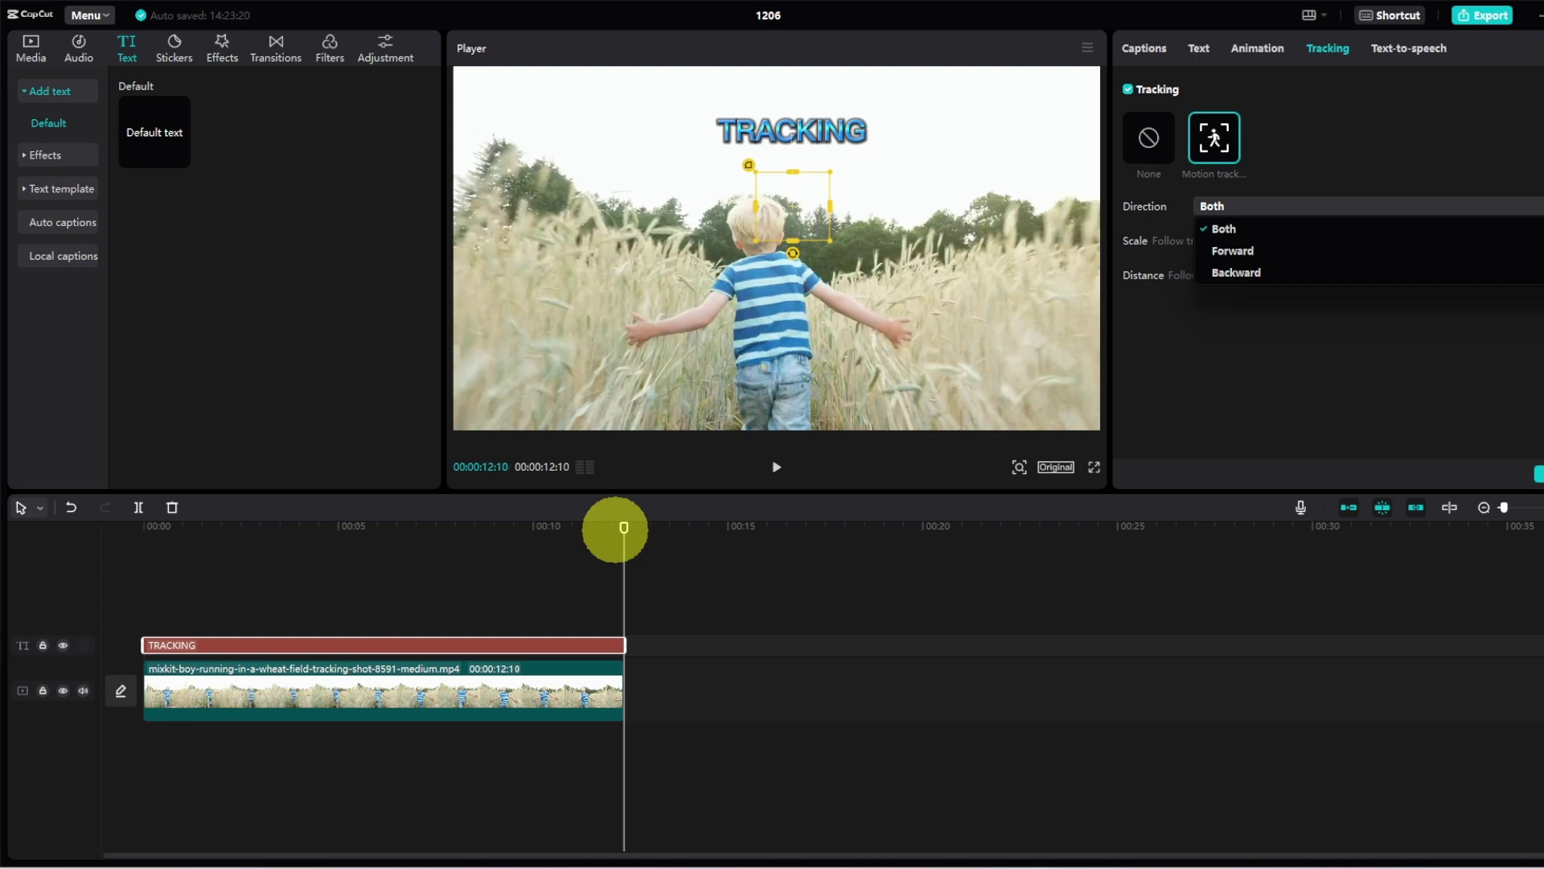
{"action": "left_click_drag", "start_coordinate": [644, 572], "coordinate": [86, 623]}
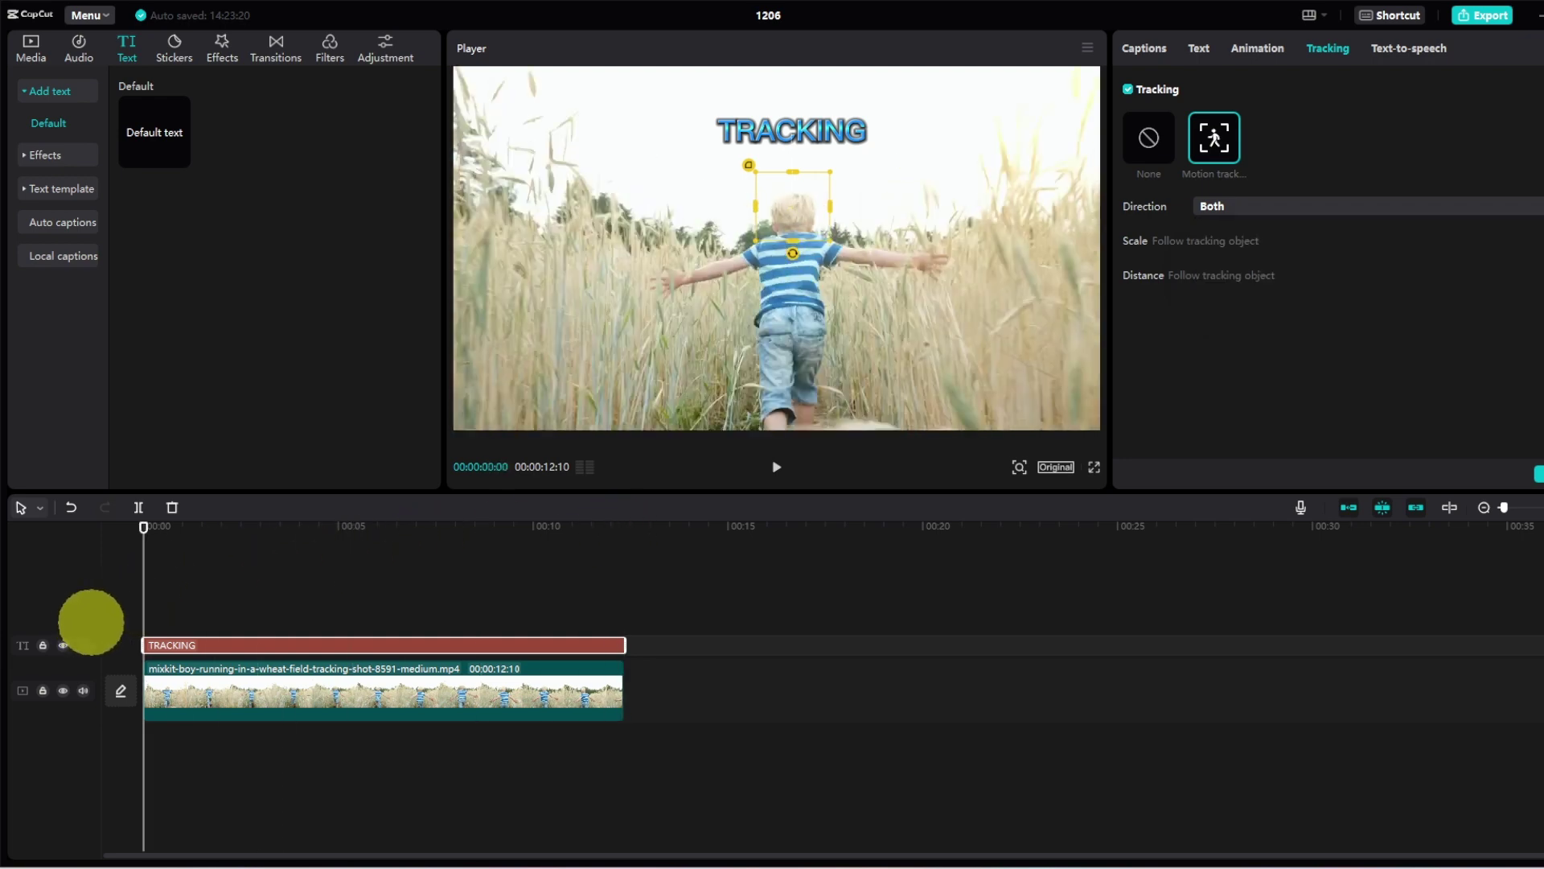
{"action": "left_click", "coordinate": [1259, 211]}
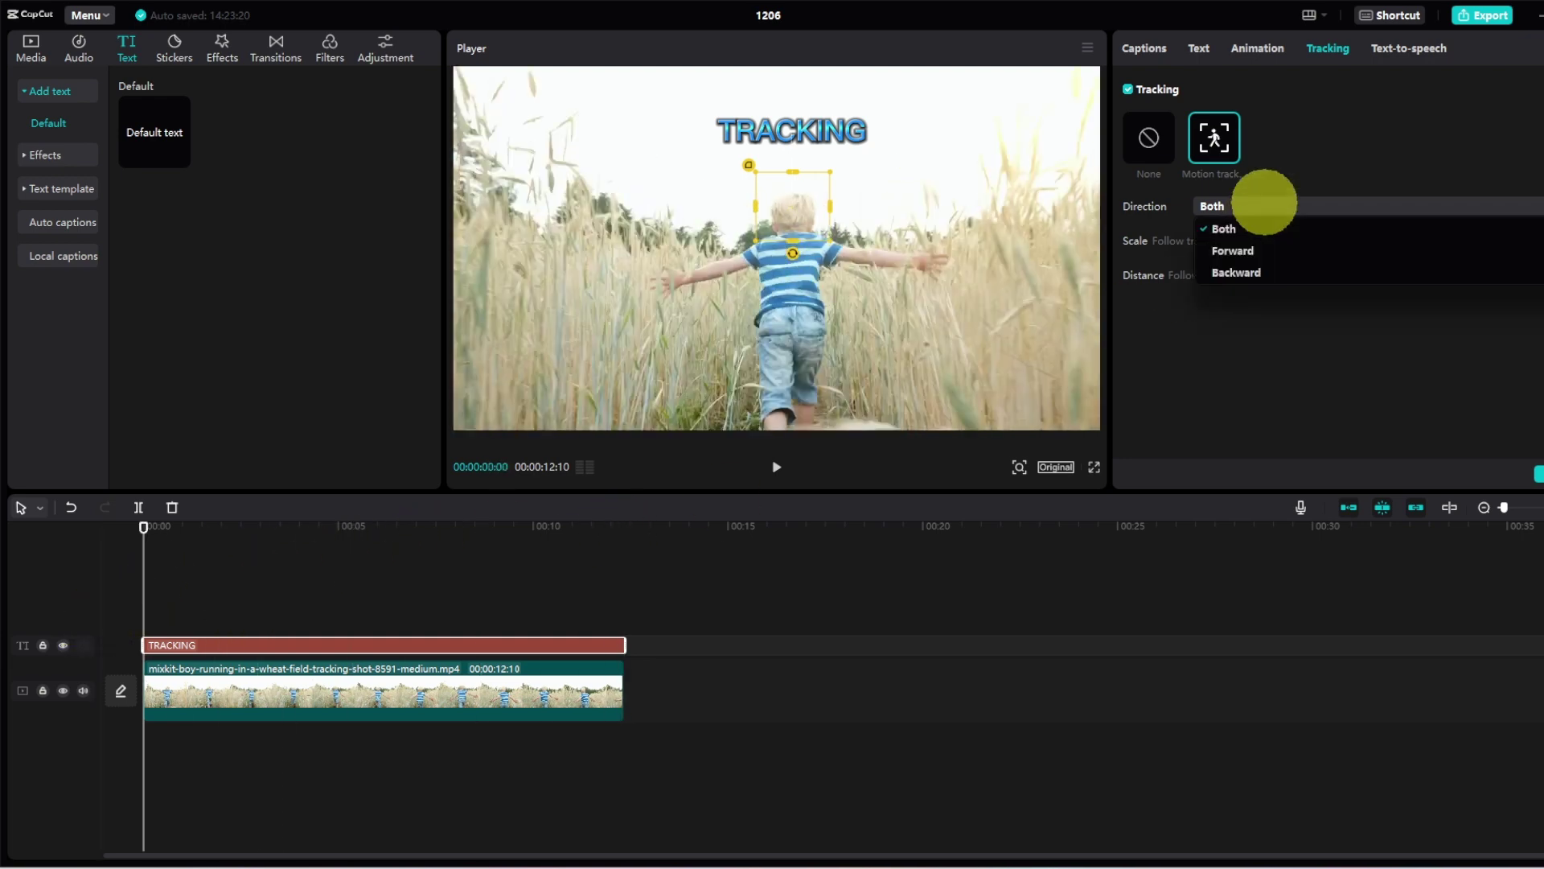
{"action": "left_click", "coordinate": [1254, 250]}
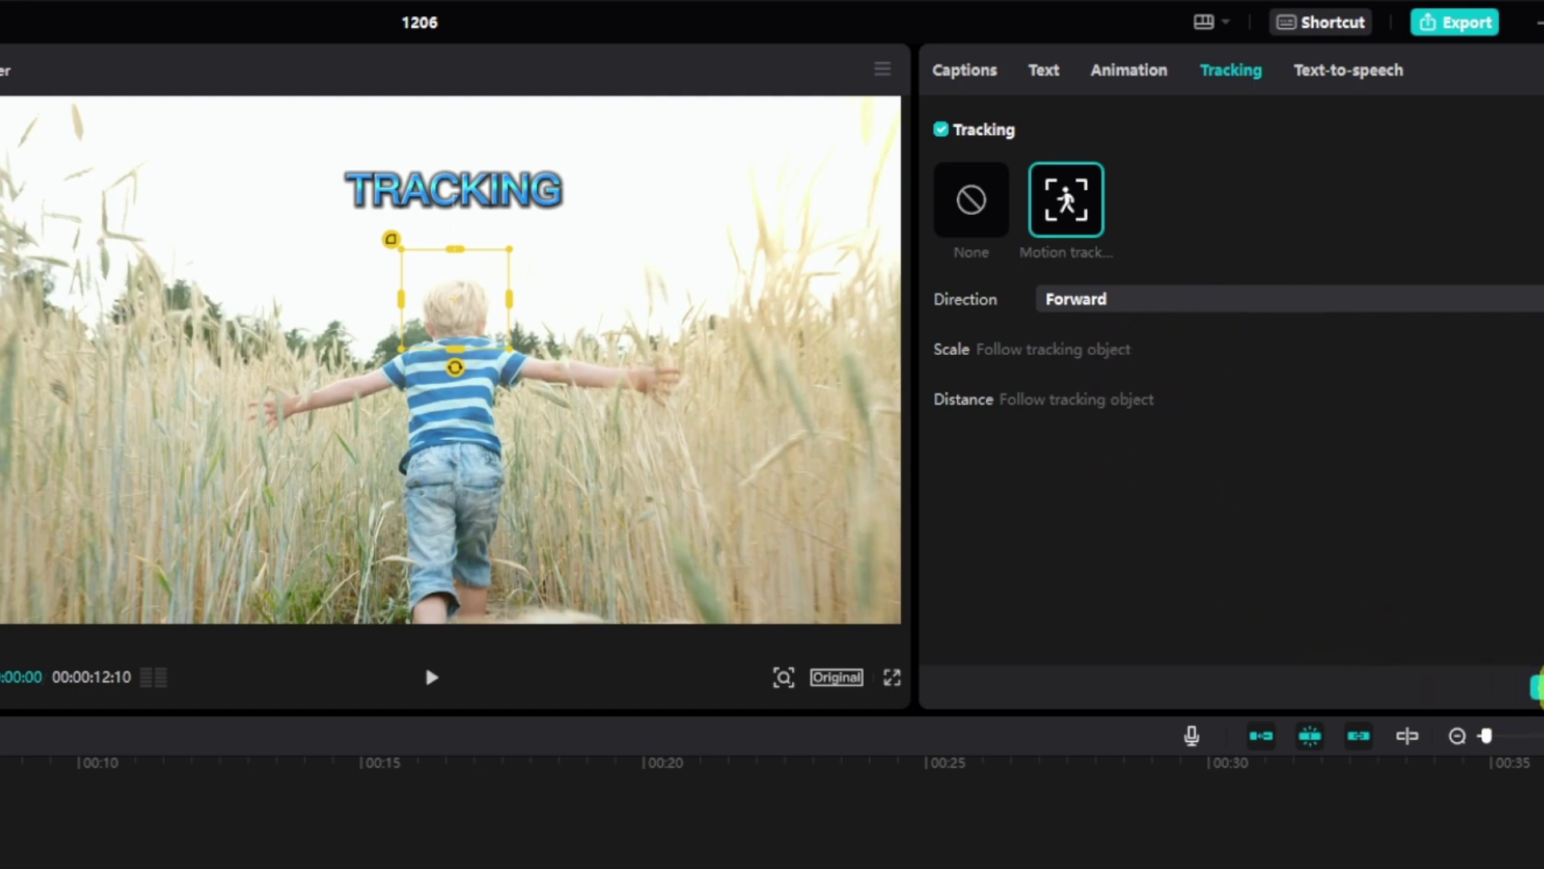
Step: Run motion tracking on the title and return the playhead to 00:00 once completed
{"action": "left_click", "coordinate": [1534, 684]}
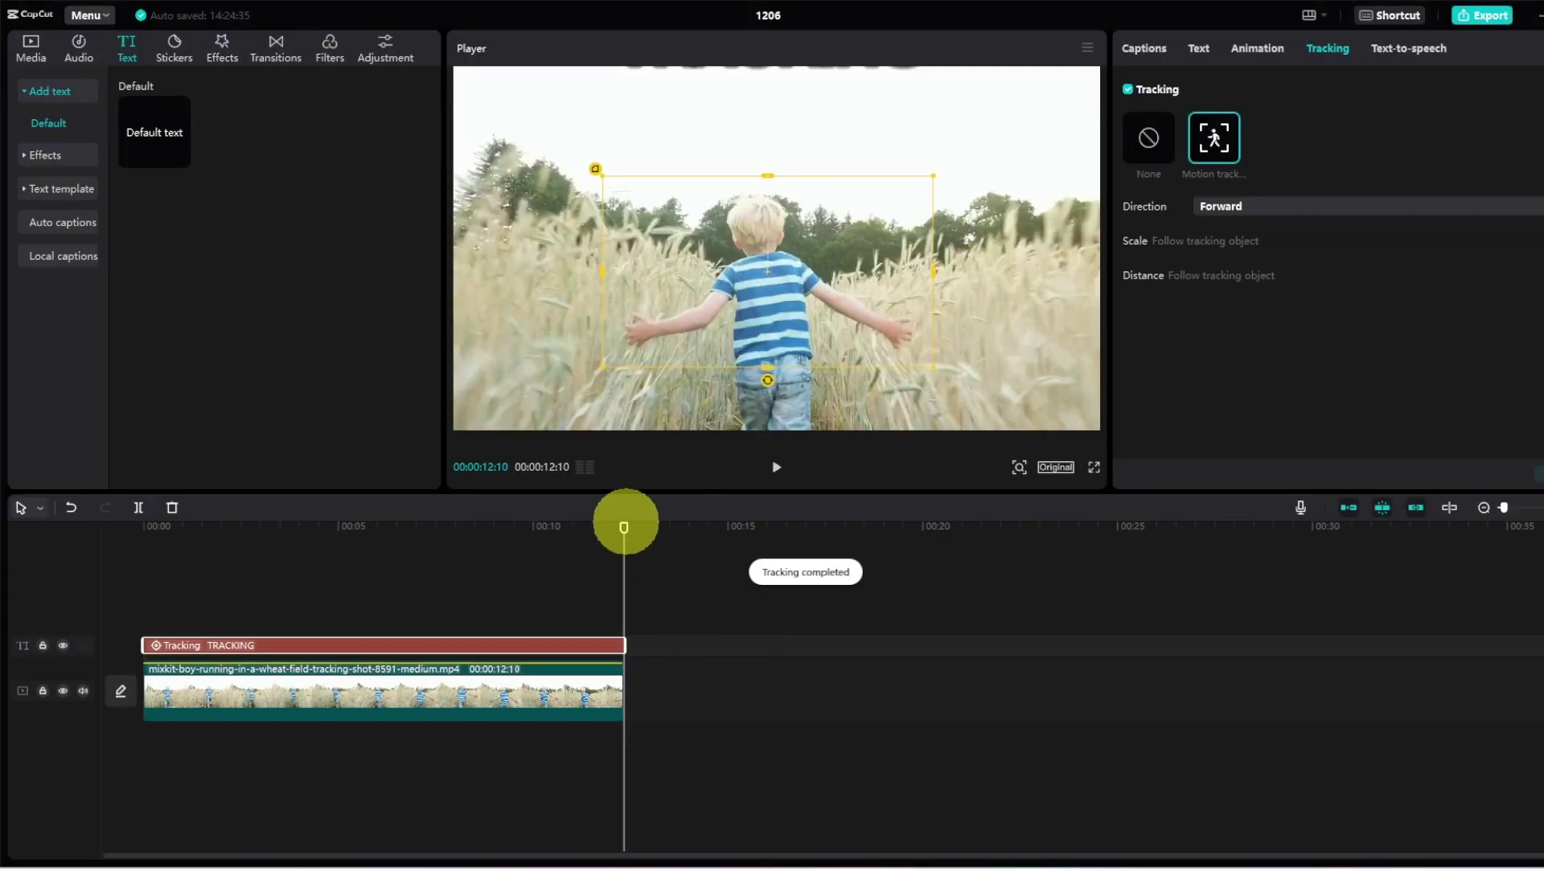
{"action": "left_click_drag", "start_coordinate": [624, 525], "coordinate": [118, 609]}
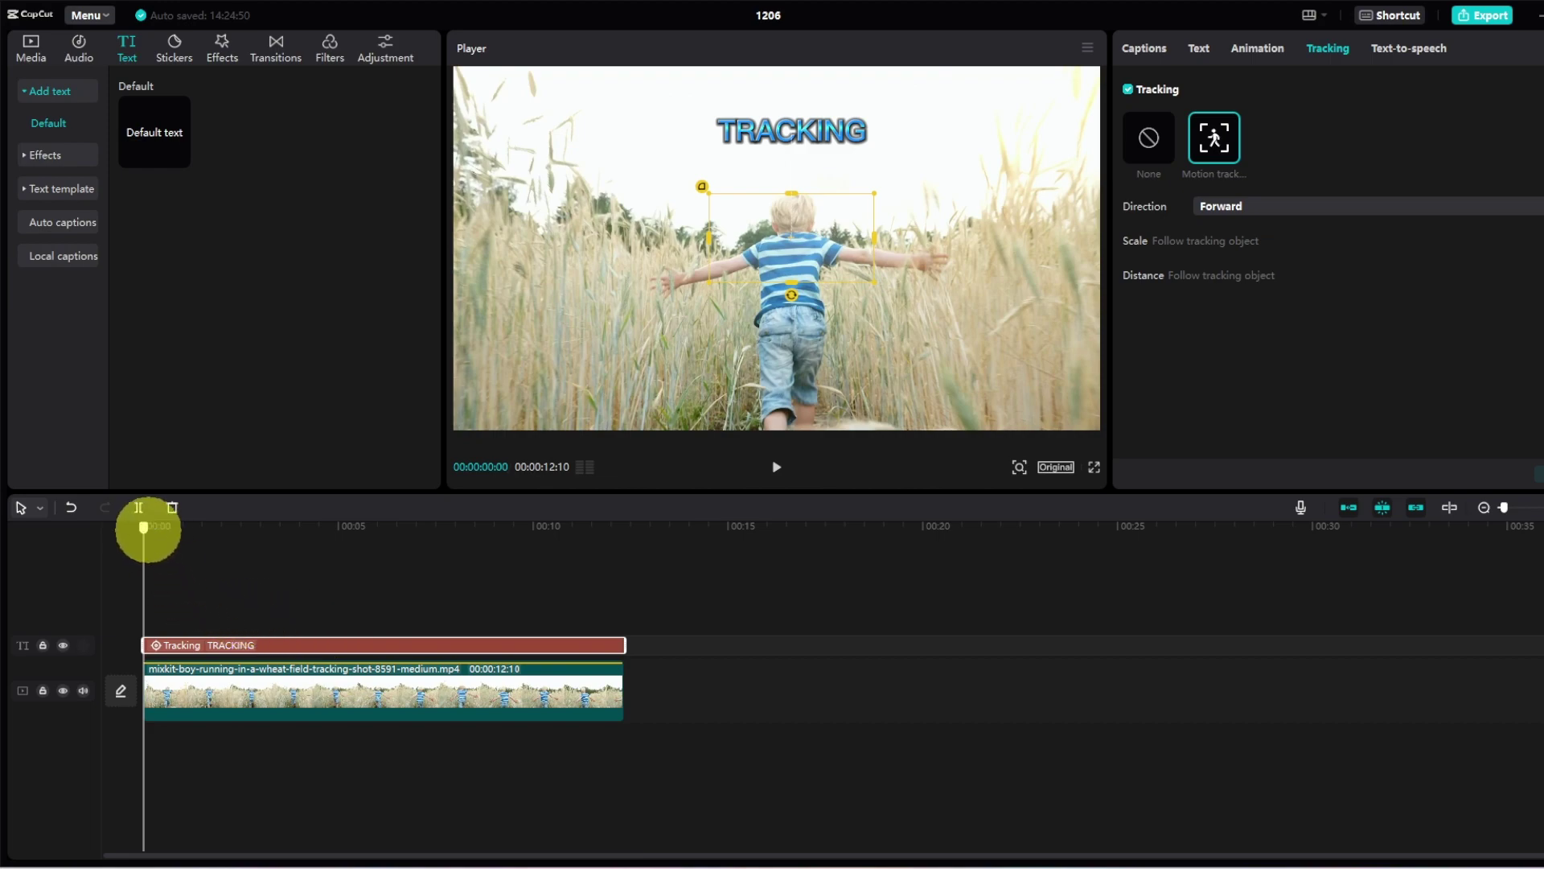
Step: Review the tracked title around 5 seconds, then set tracking to None
{"action": "left_click_drag", "start_coordinate": [145, 527], "coordinate": [110, 628]}
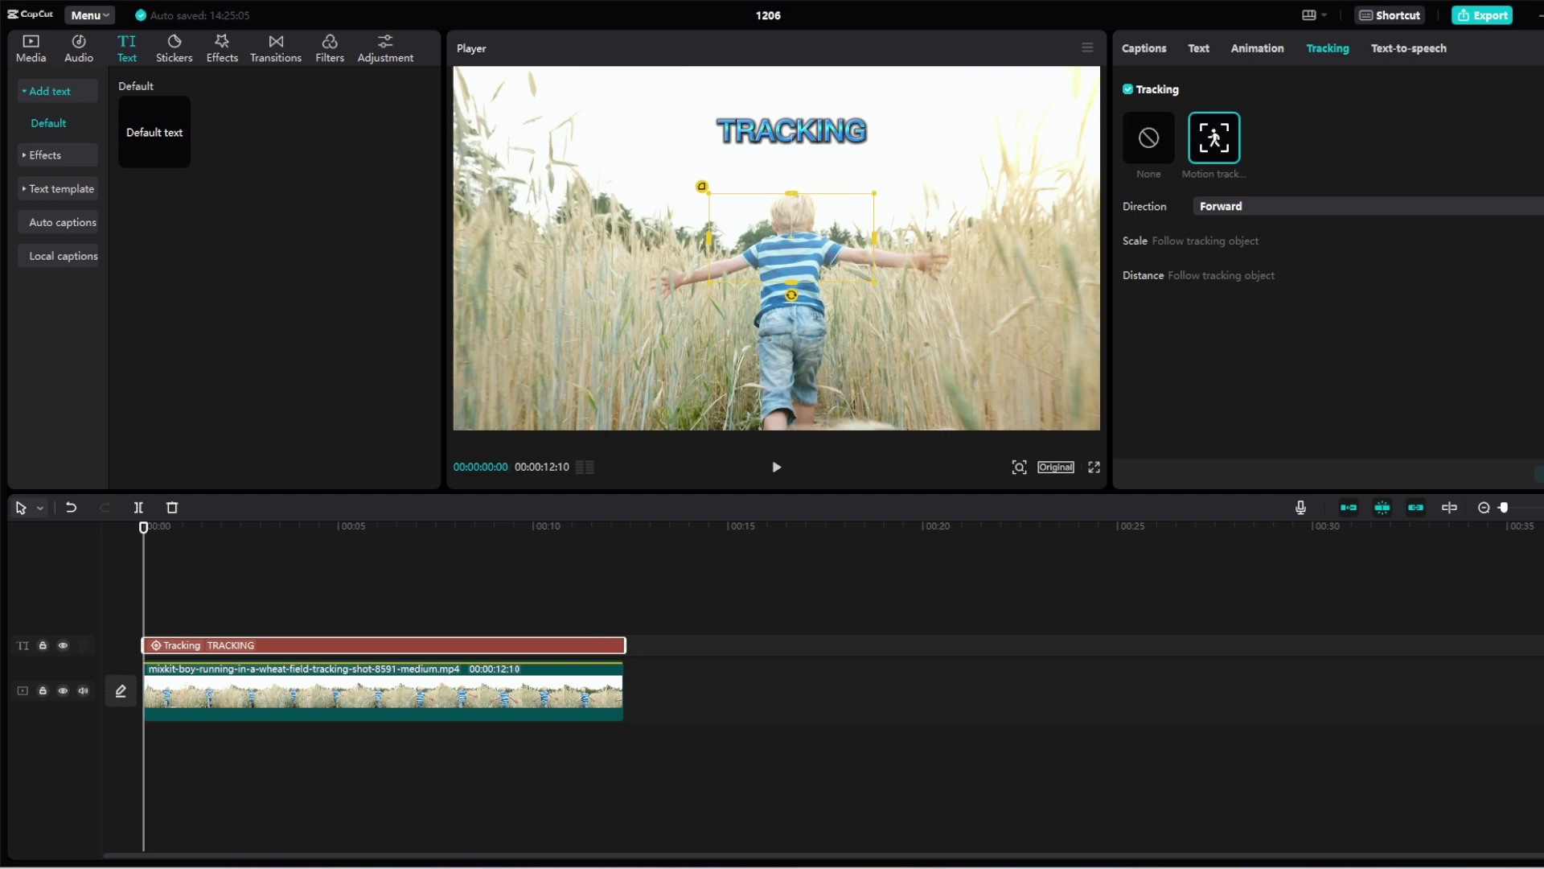
{"action": "left_click", "coordinate": [1148, 138]}
Step: Re-enable Motion tracking, widen the box around the boy, set Direction to Forward, and re-run tracking
{"action": "left_click", "coordinate": [1214, 145]}
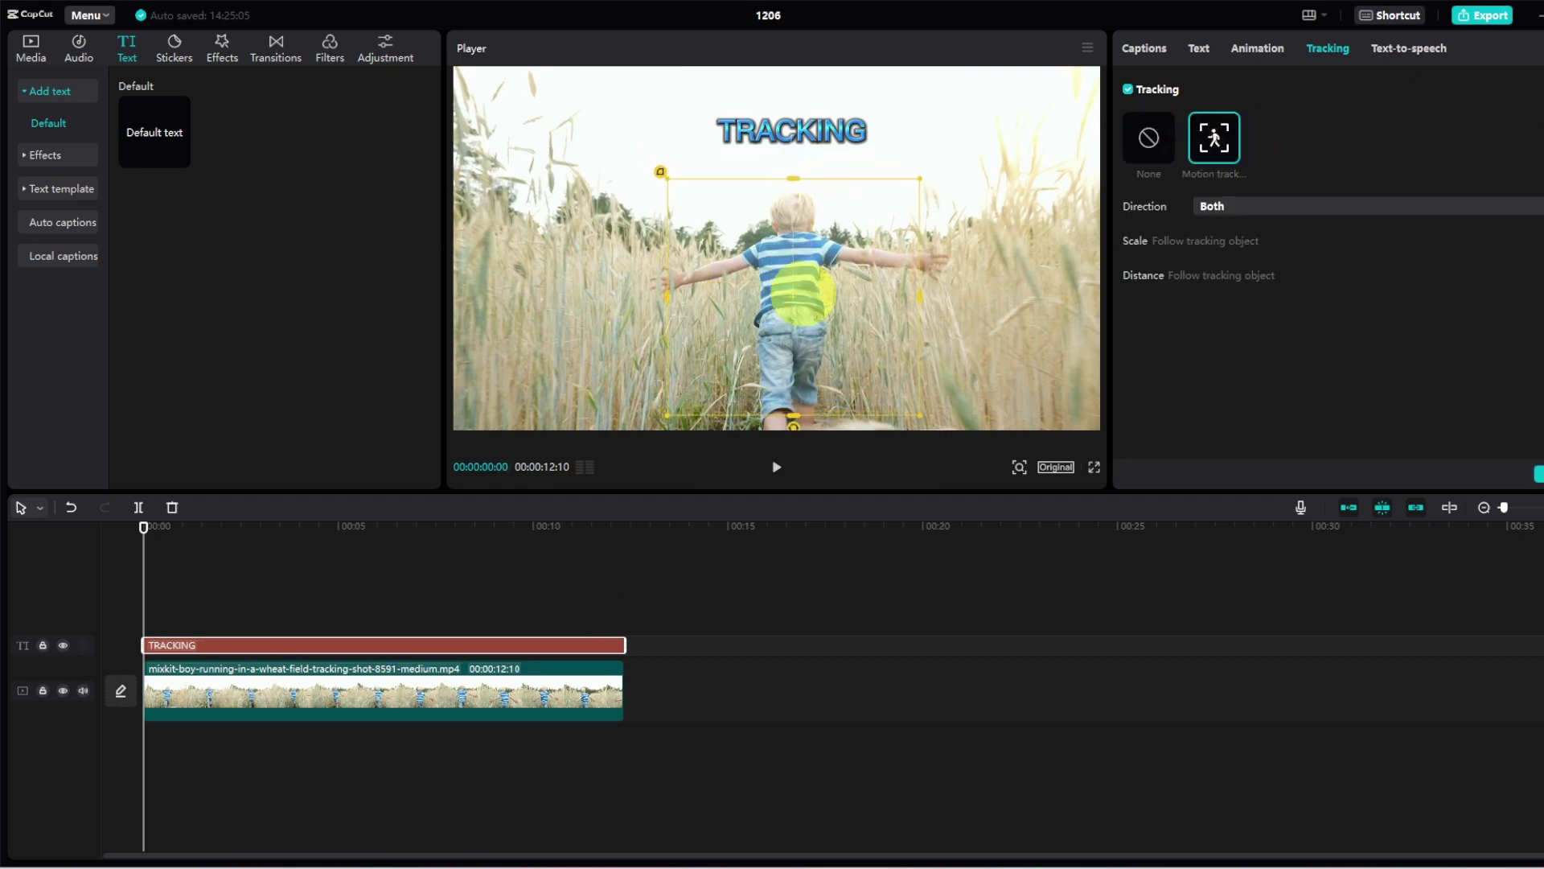
{"action": "left_click_drag", "start_coordinate": [937, 292], "coordinate": [941, 292]}
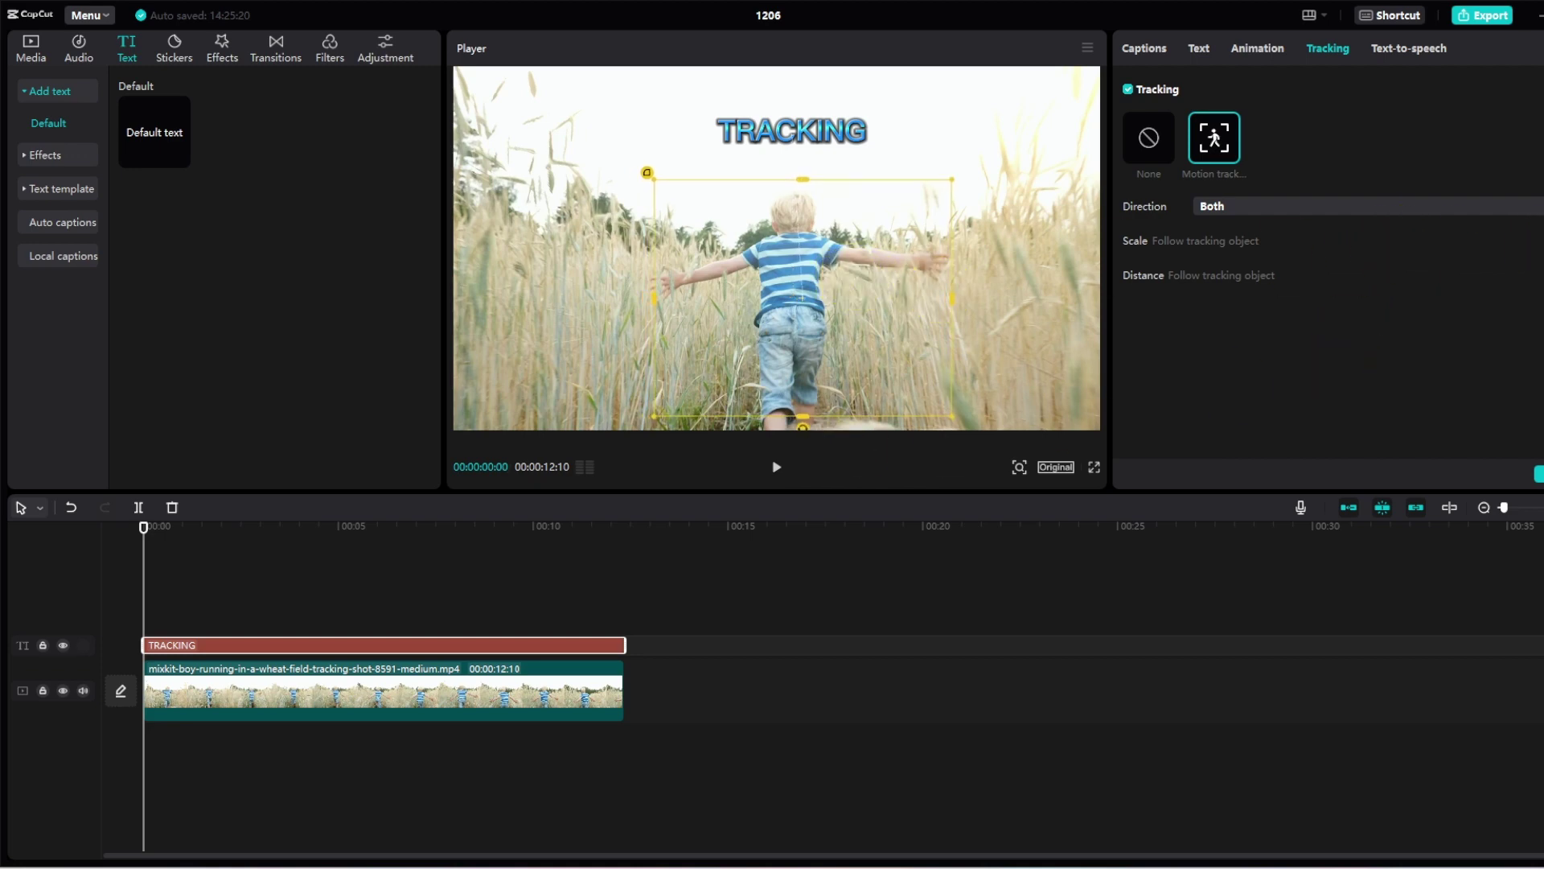
{"action": "left_click", "coordinate": [1395, 203]}
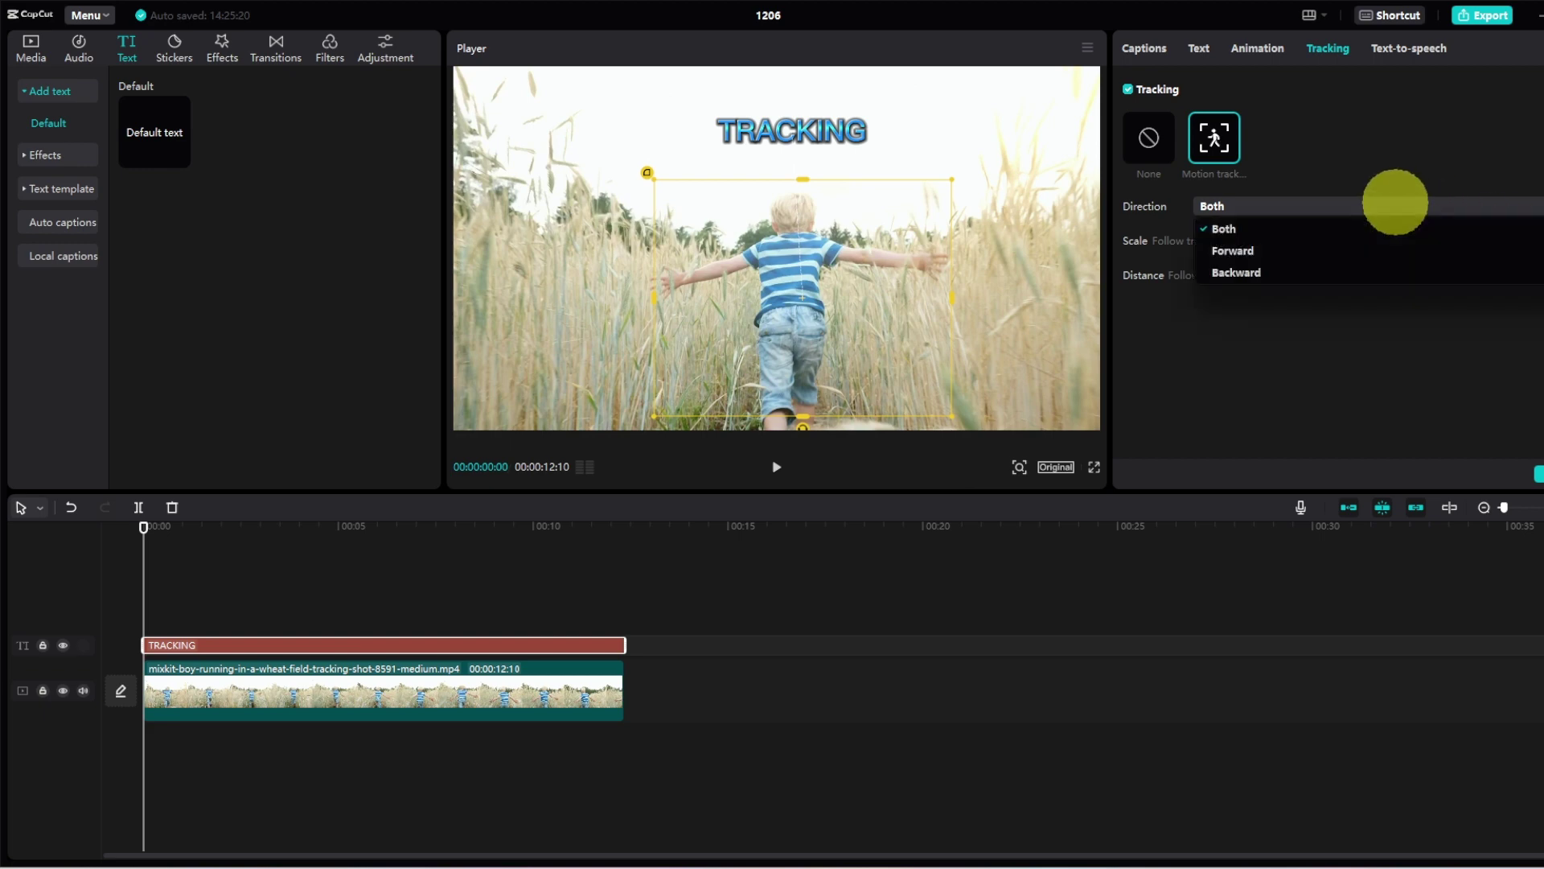
{"action": "left_click", "coordinate": [1269, 251]}
{"action": "left_click", "coordinate": [1538, 474]}
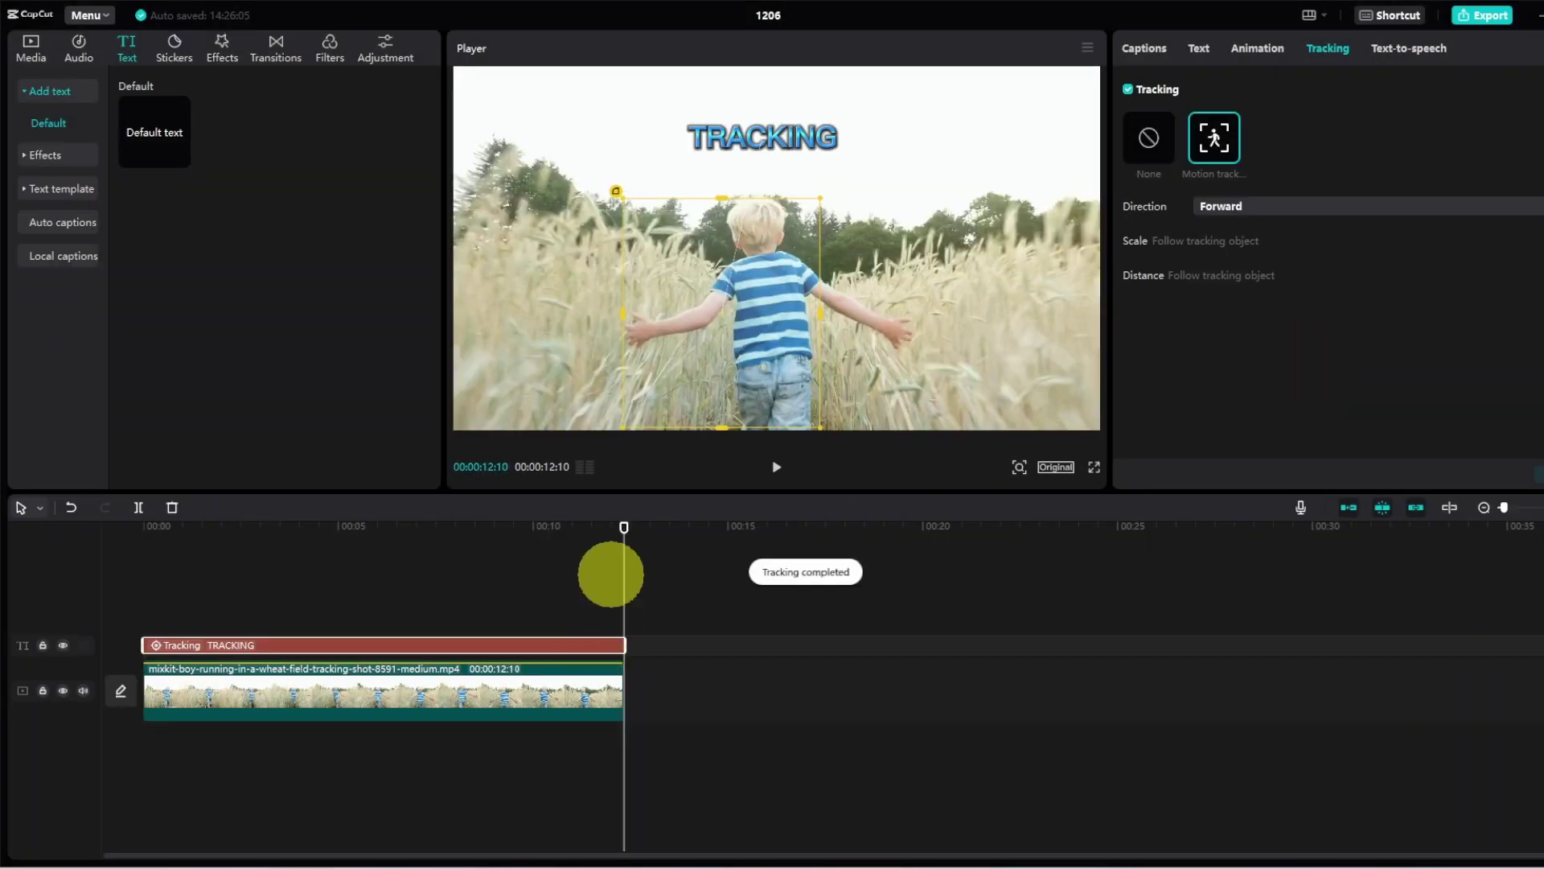
{"action": "left_click_drag", "start_coordinate": [624, 527], "coordinate": [143, 563]}
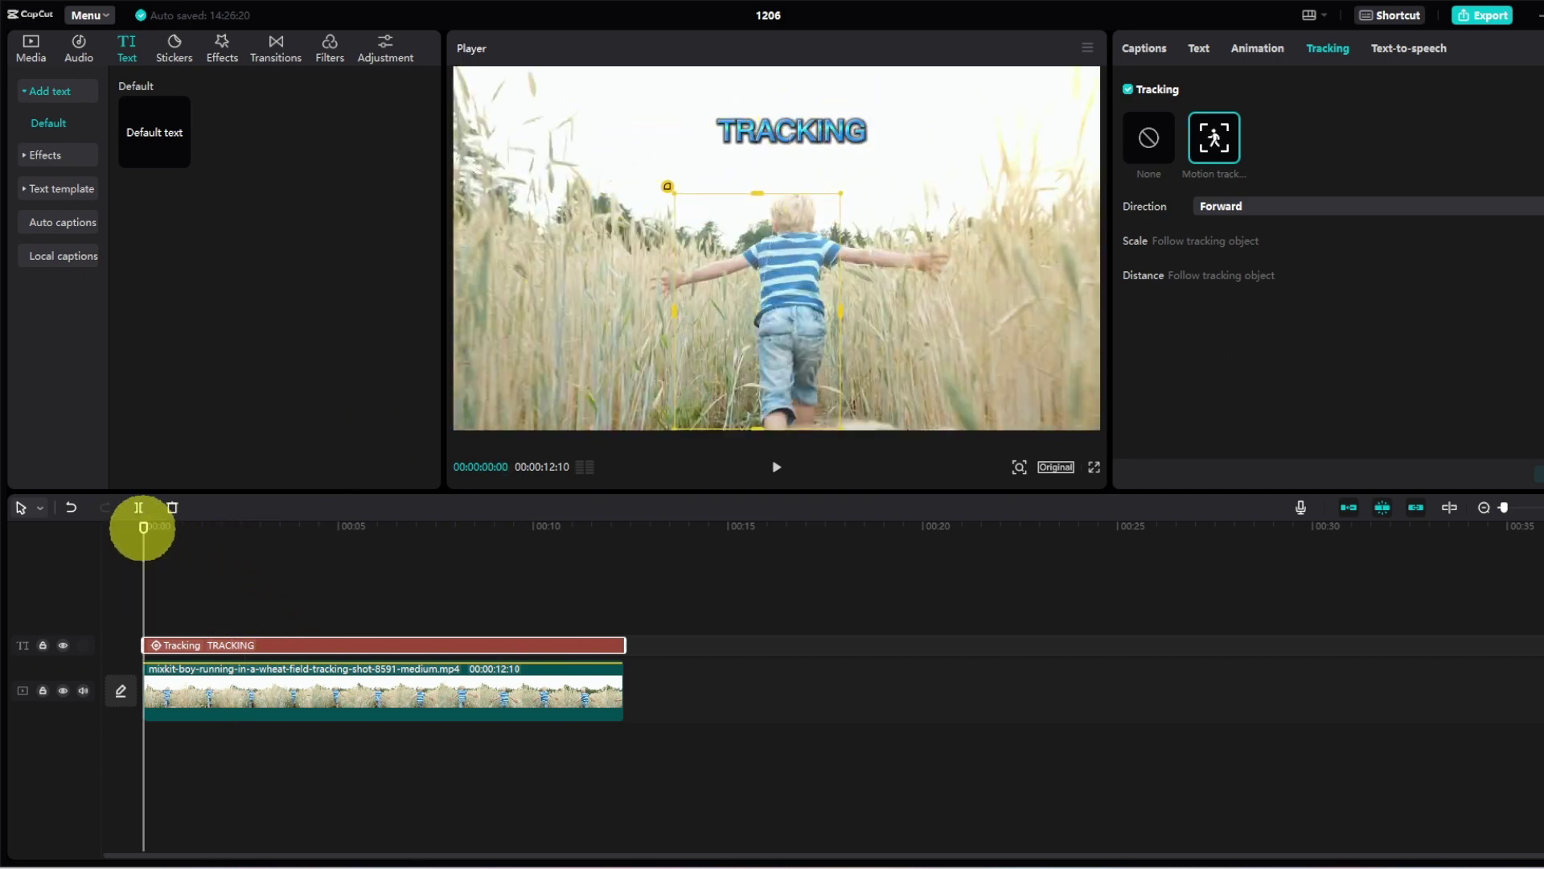
Step: Scrub from the start to mid-clip to check the TRACKING title follows the boy
{"action": "left_click_drag", "start_coordinate": [143, 528], "coordinate": [159, 567]}
{"action": "left_click", "coordinate": [431, 596]}
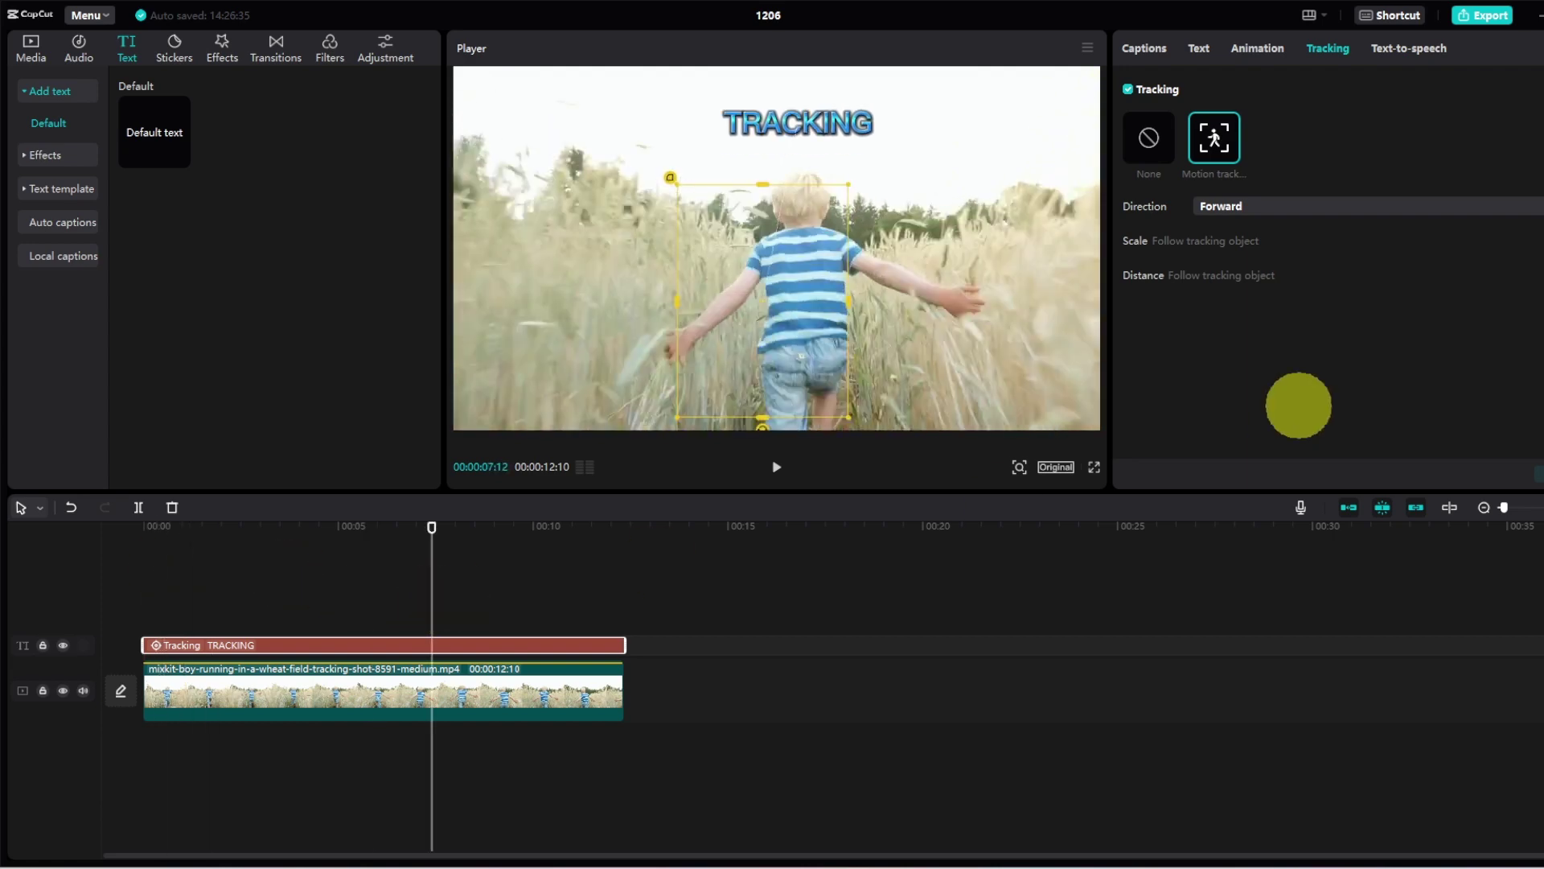
{"action": "left_click_drag", "start_coordinate": [424, 527], "coordinate": [194, 551]}
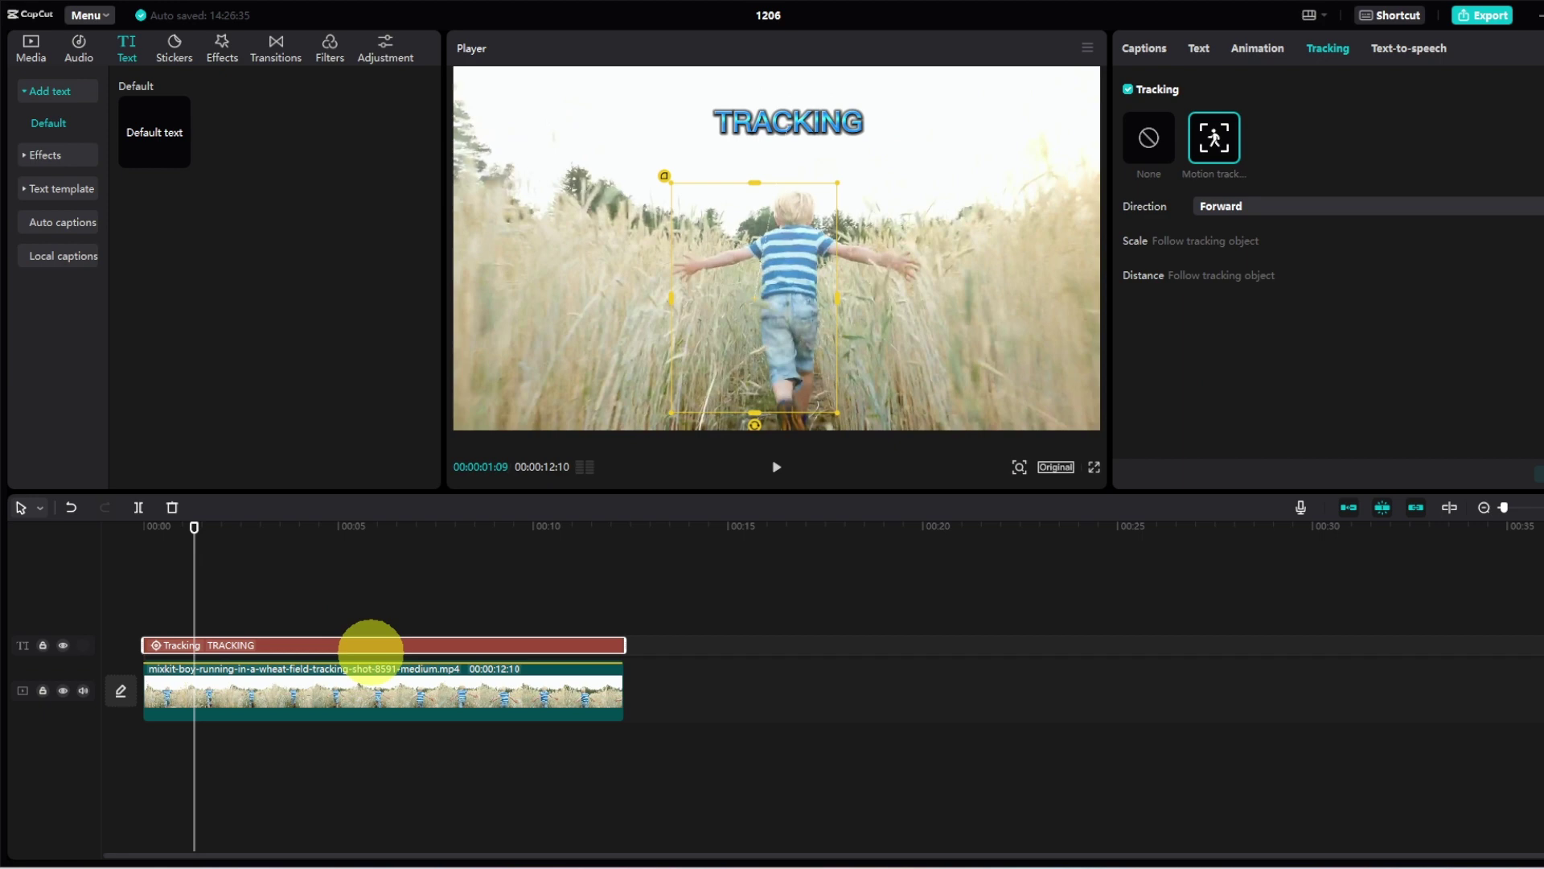
Step: Delete the TRACKING text clip and place Angry3.png on a track above the video
{"action": "key", "text": "Delete"}
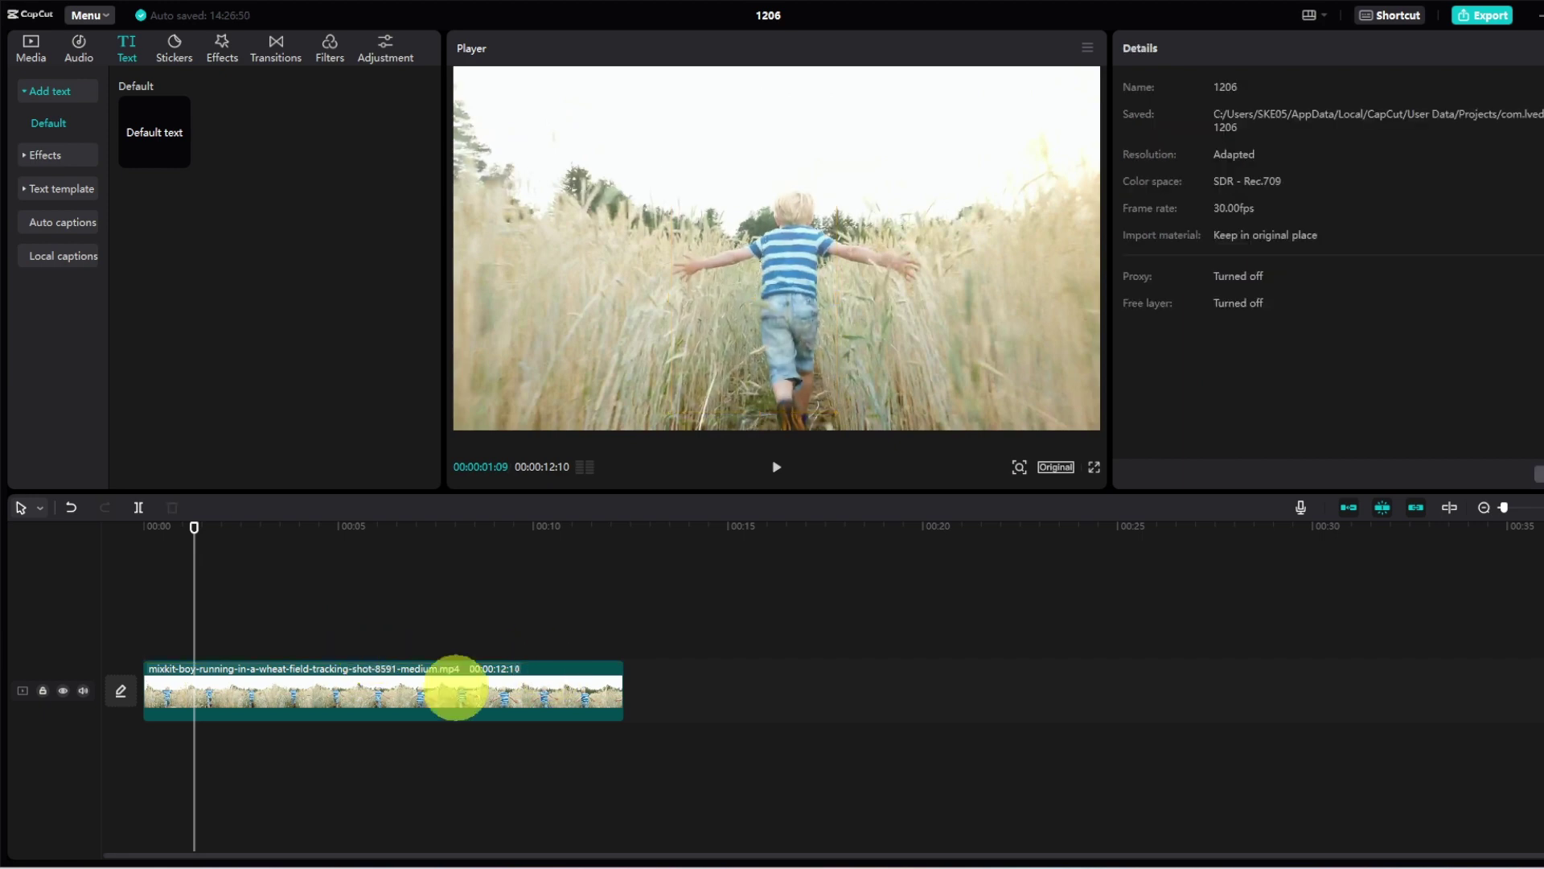
{"action": "left_click", "coordinate": [312, 677]}
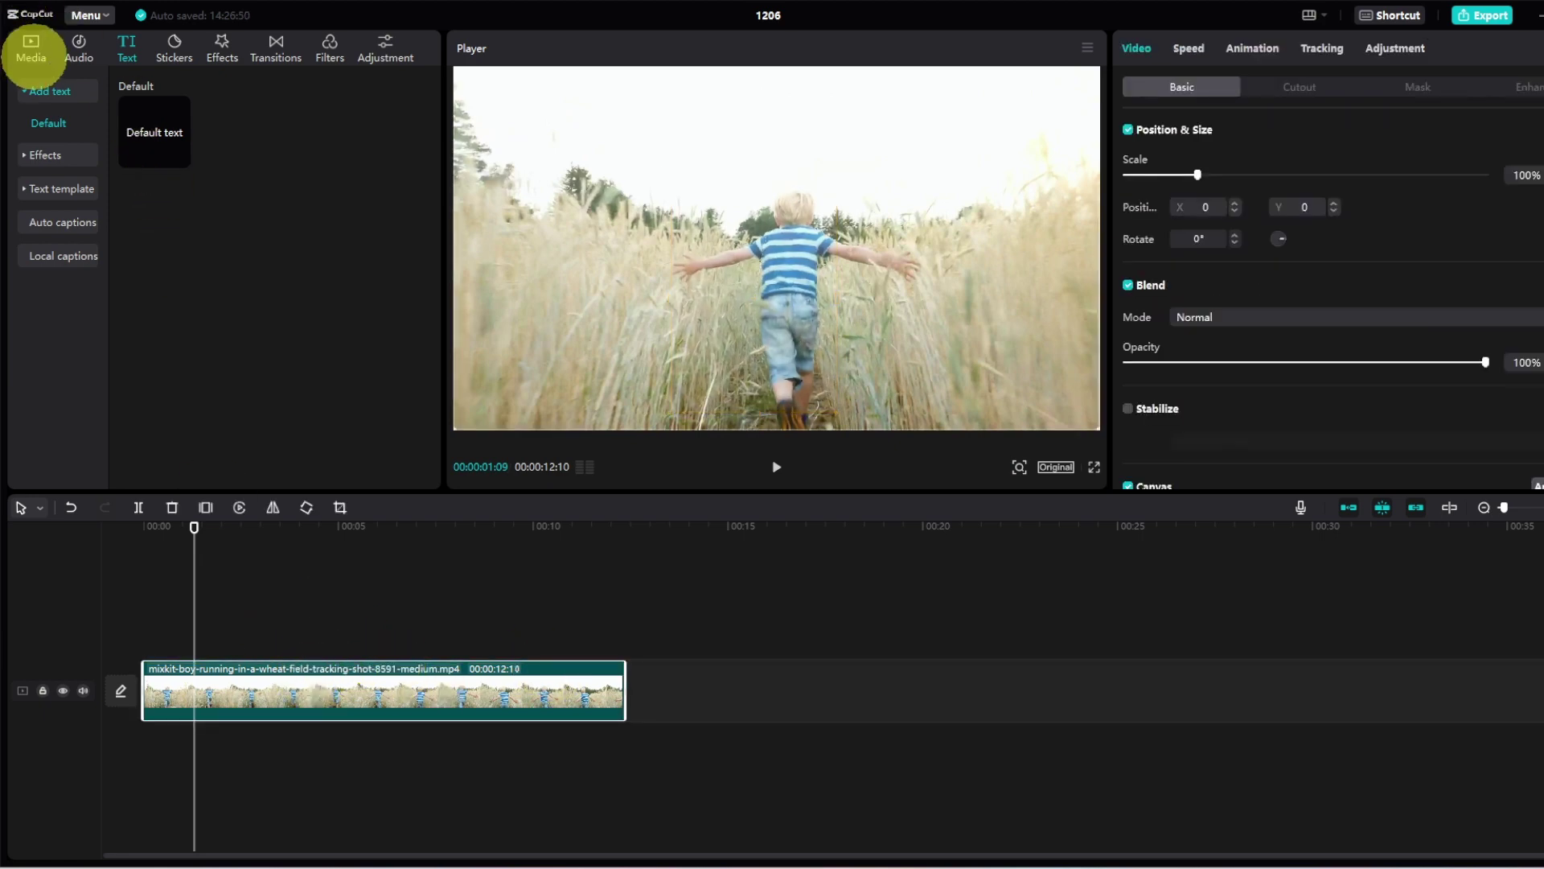
{"action": "left_click", "coordinate": [32, 50]}
{"action": "left_click", "coordinate": [208, 378]}
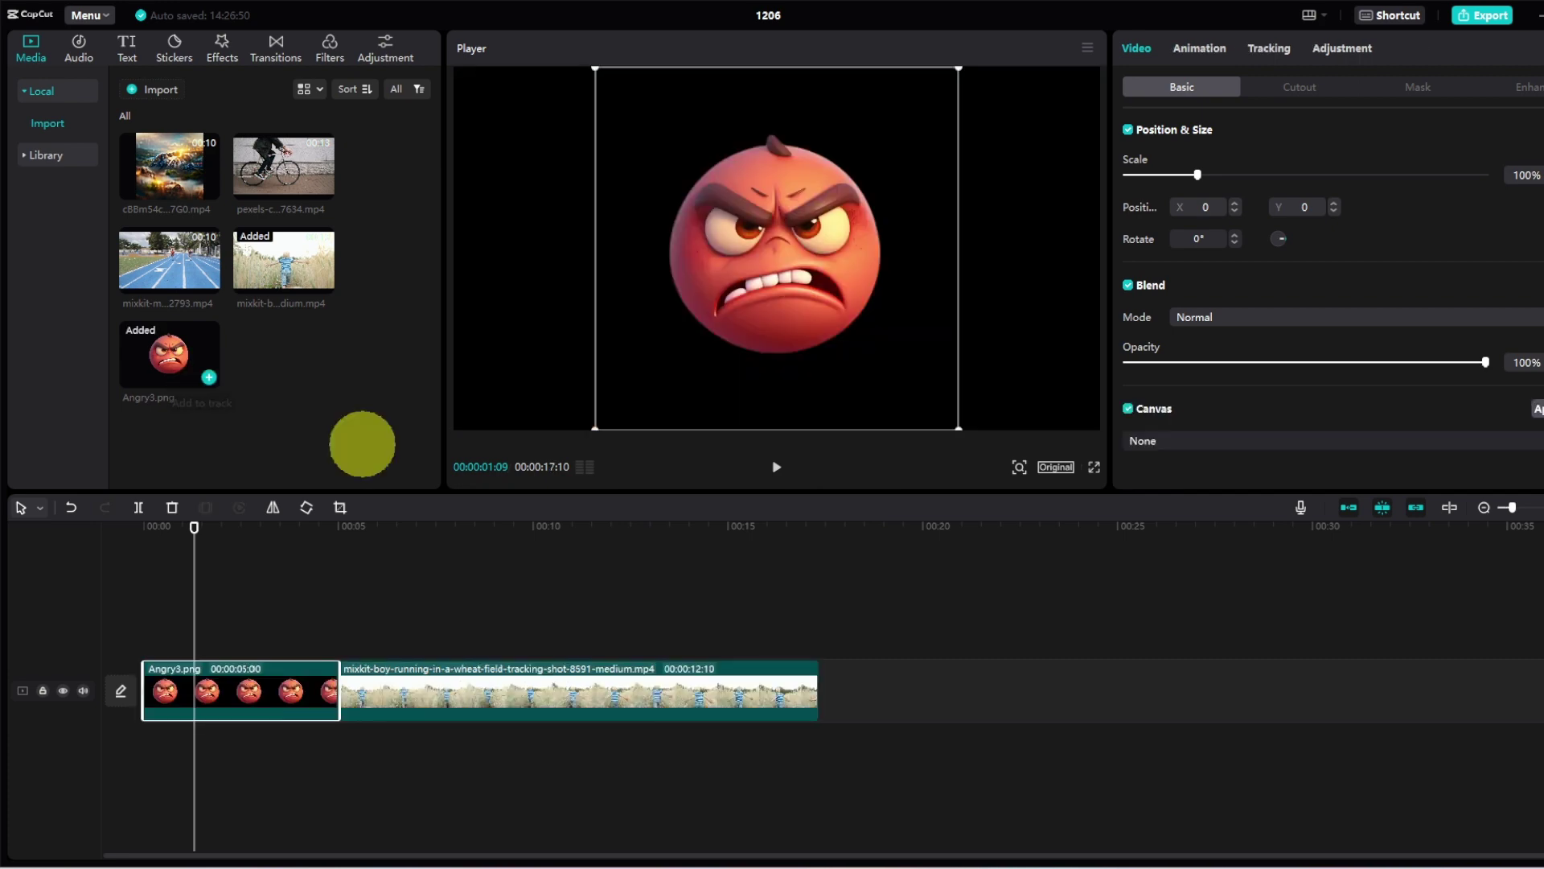
{"action": "left_click", "coordinate": [71, 506]}
{"action": "left_click_drag", "start_coordinate": [156, 354], "coordinate": [204, 624]}
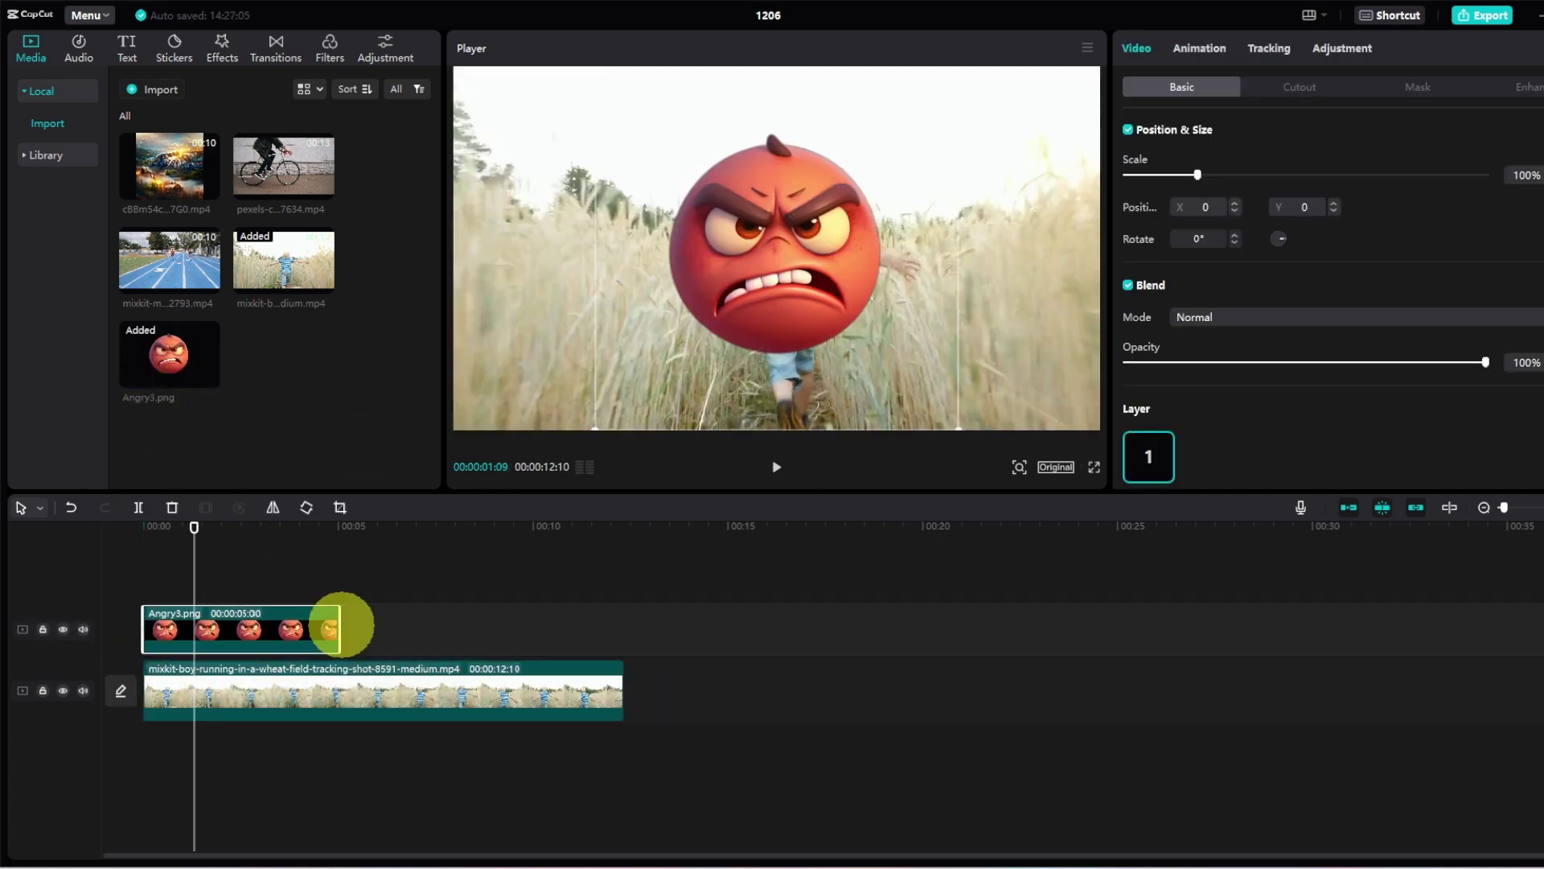
Step: Extend the emoji to the clip's full length, scale it to 26%, and set it above the boy's head
{"action": "left_click_drag", "start_coordinate": [341, 626], "coordinate": [624, 629]}
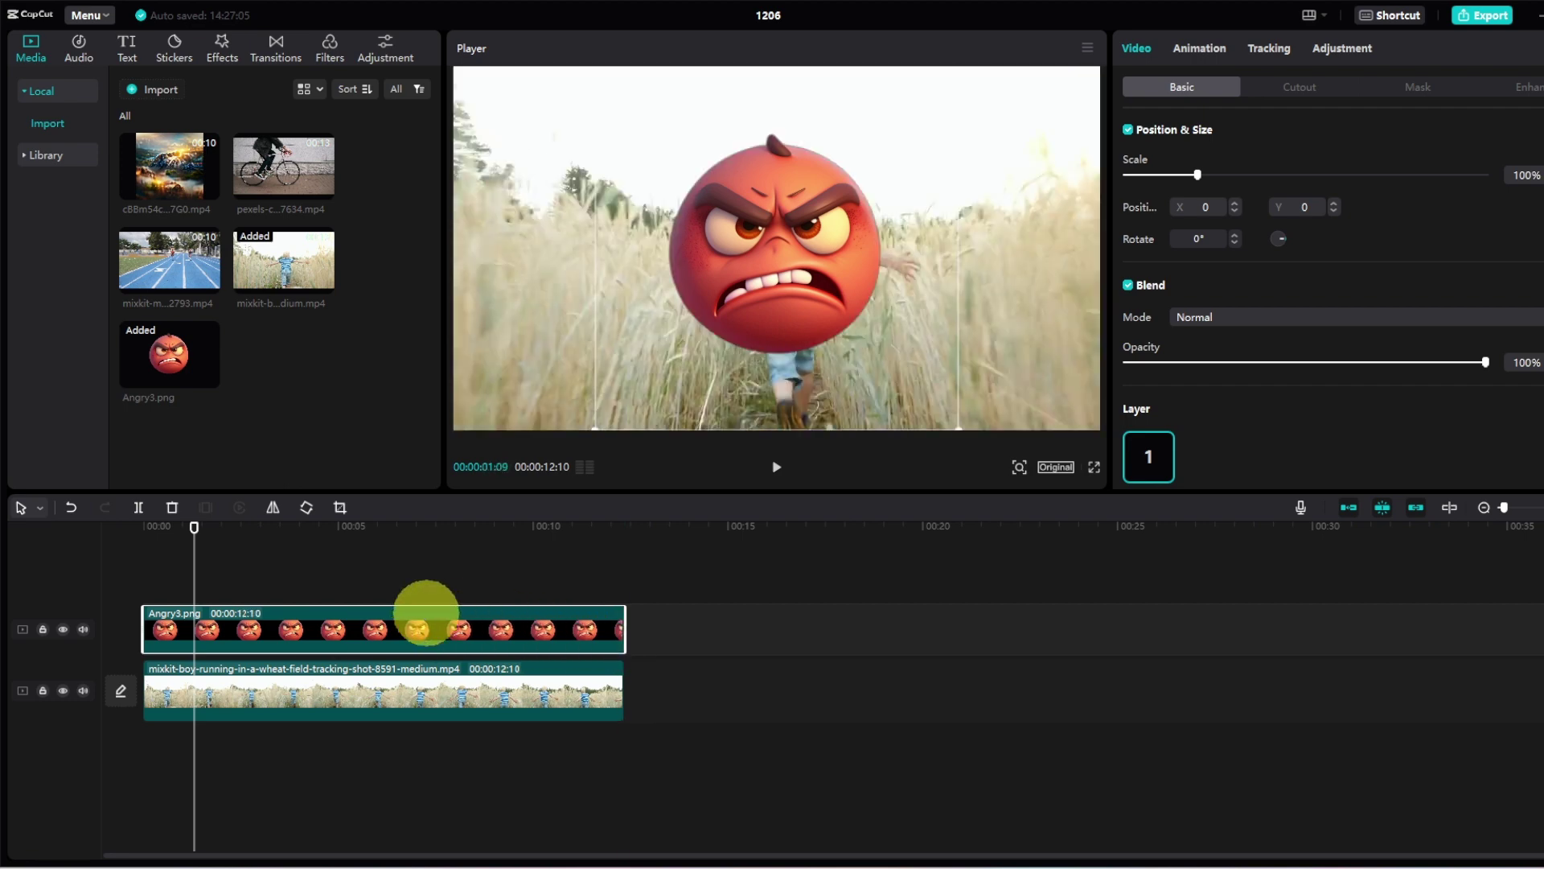
{"action": "left_click_drag", "start_coordinate": [193, 527], "coordinate": [143, 527]}
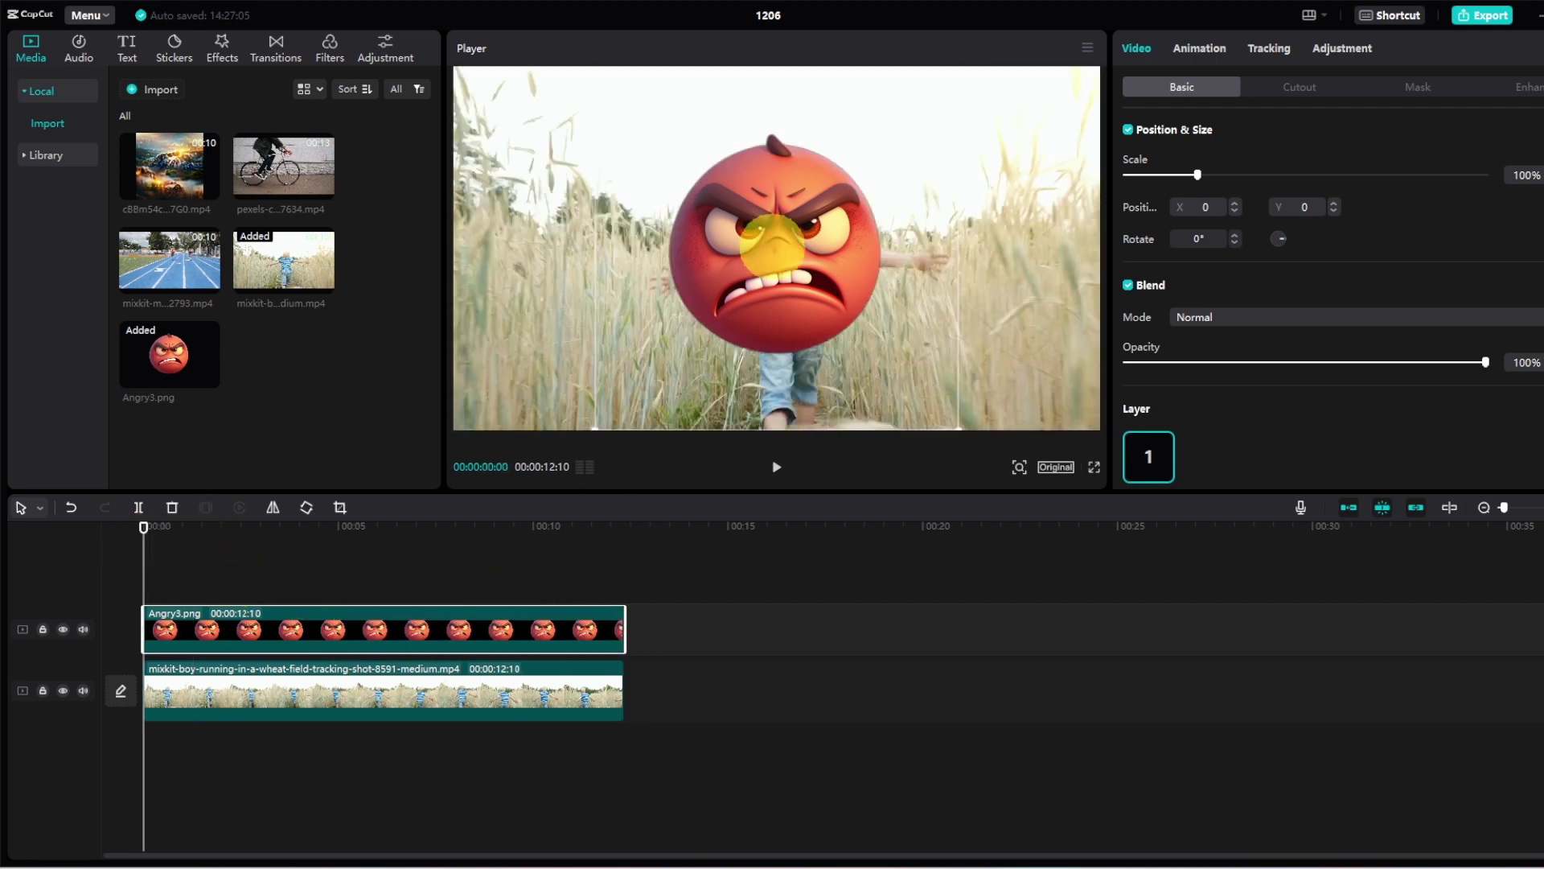
{"action": "left_click_drag", "start_coordinate": [958, 432], "coordinate": [869, 330]}
{"action": "left_click_drag", "start_coordinate": [791, 243], "coordinate": [797, 148]}
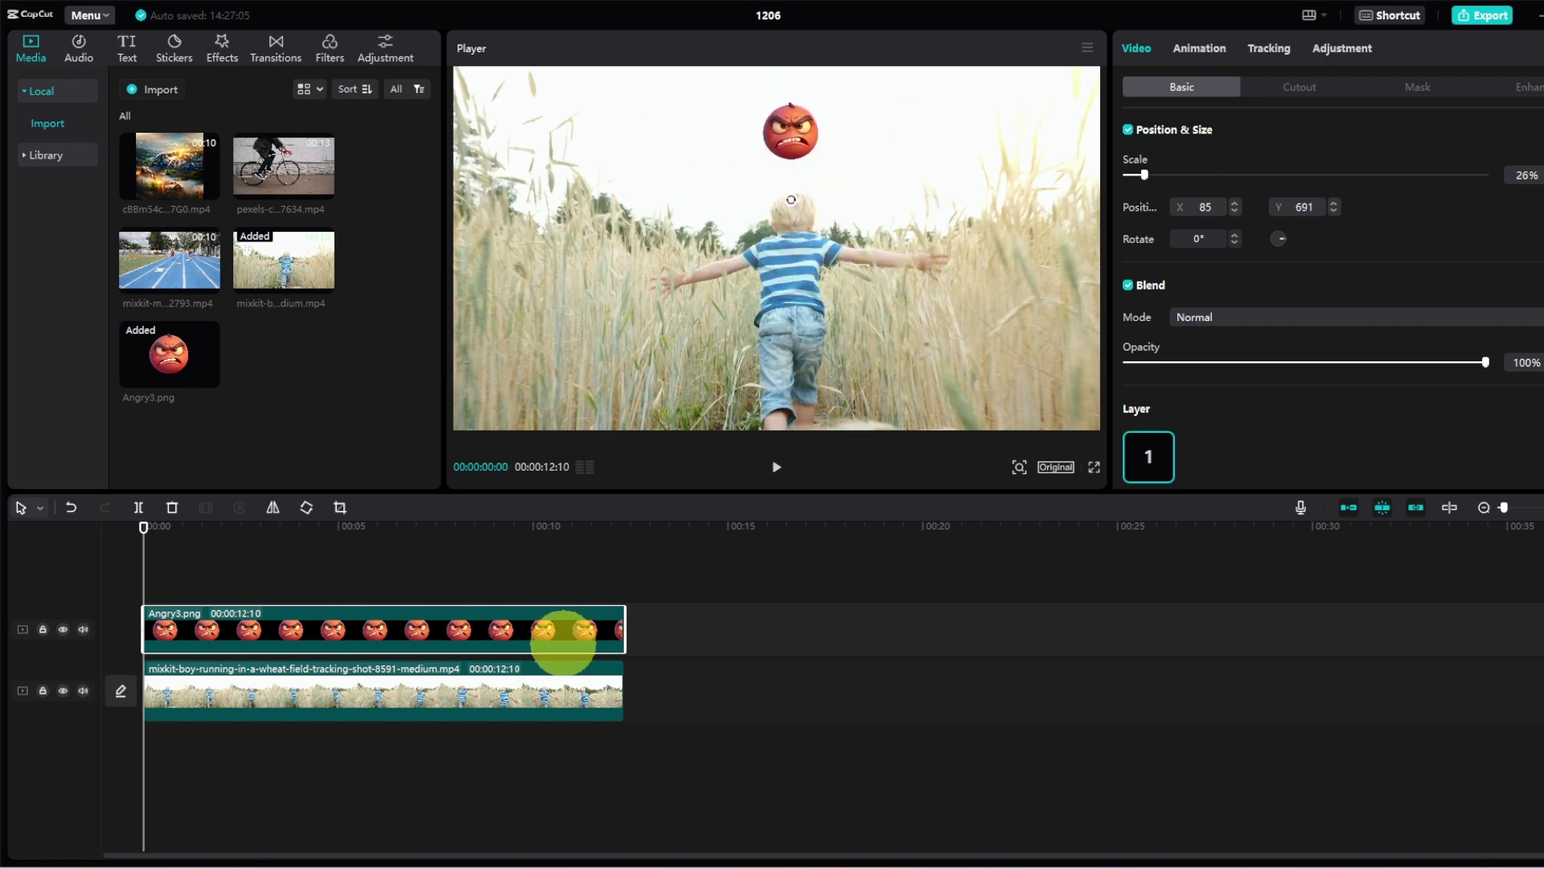
Step: Turn on Motion tracking for Angry3.png and drag the tracking box onto the boy's upper body
{"action": "left_click", "coordinate": [1280, 50]}
{"action": "left_click", "coordinate": [1212, 141]}
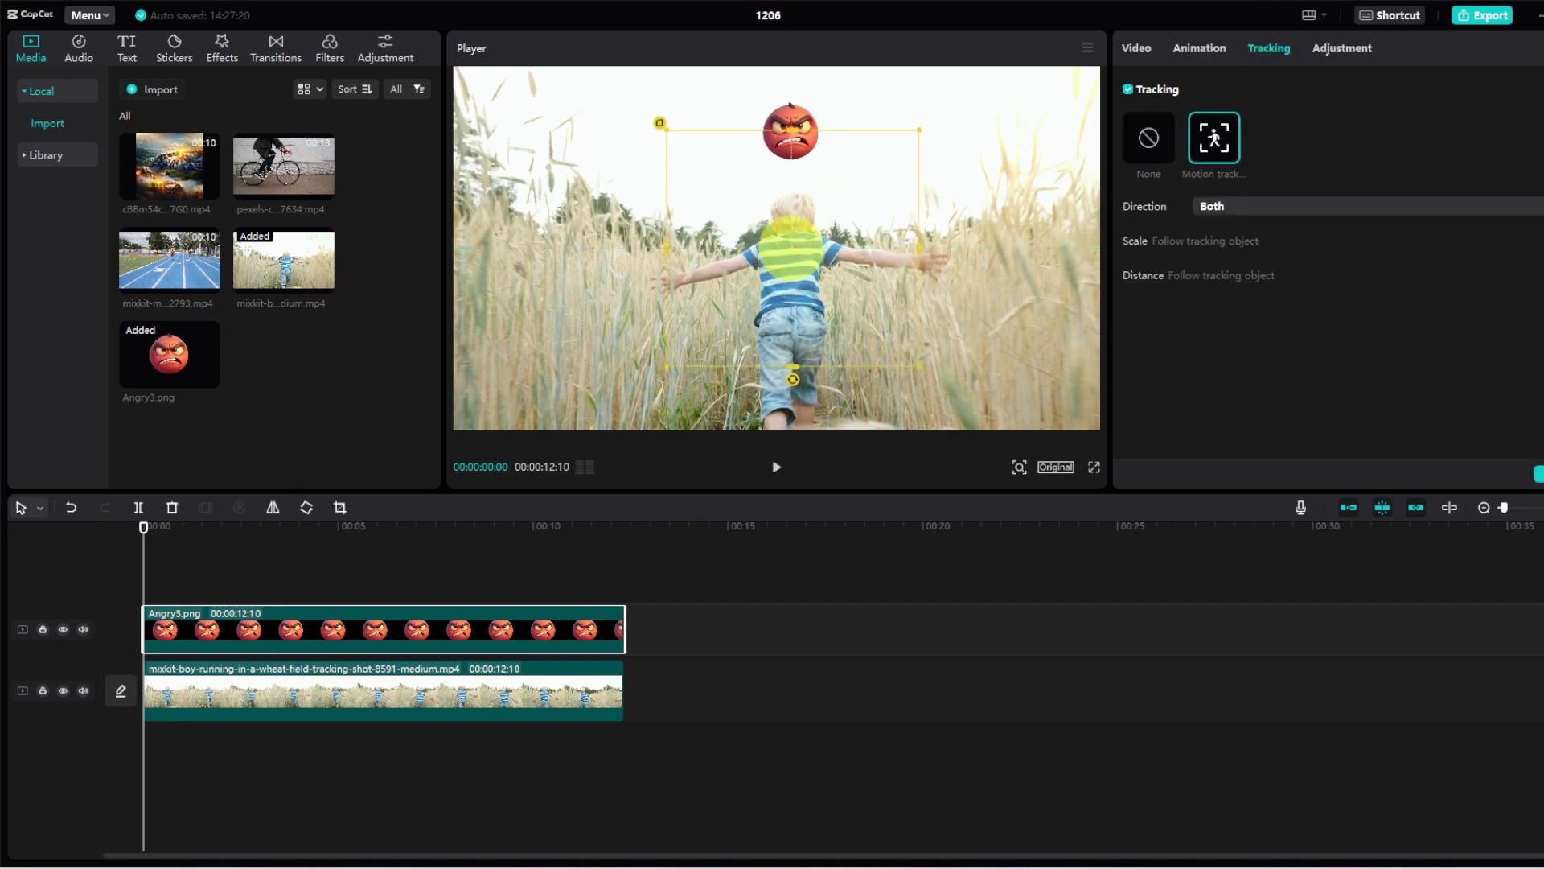
{"action": "left_click_drag", "start_coordinate": [845, 166], "coordinate": [842, 207]}
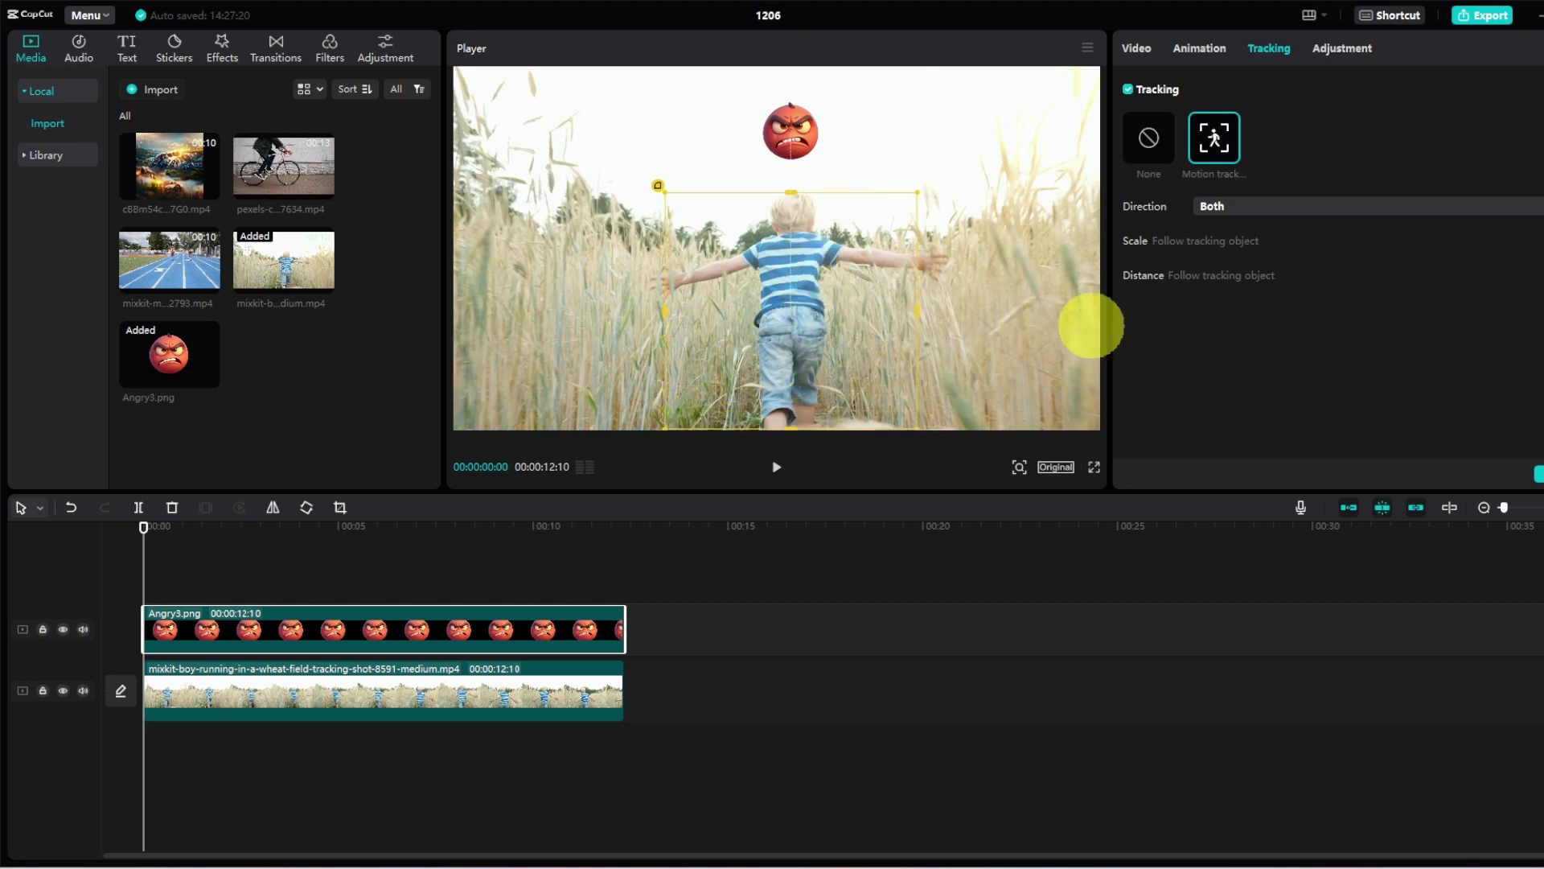
{"action": "left_click", "coordinate": [1223, 205]}
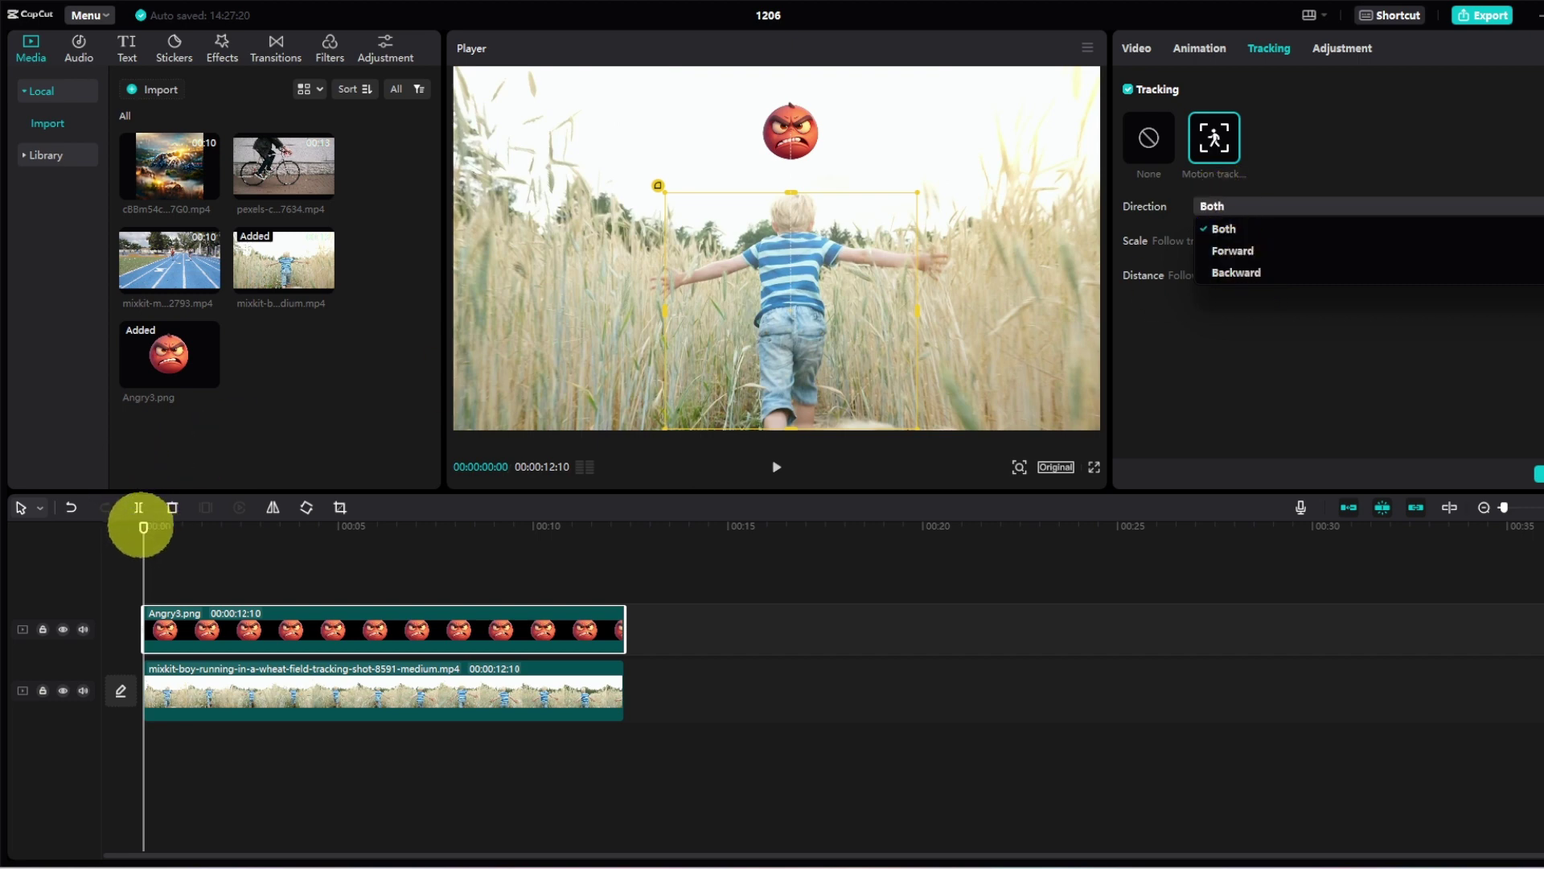
{"action": "left_click_drag", "start_coordinate": [143, 527], "coordinate": [629, 548]}
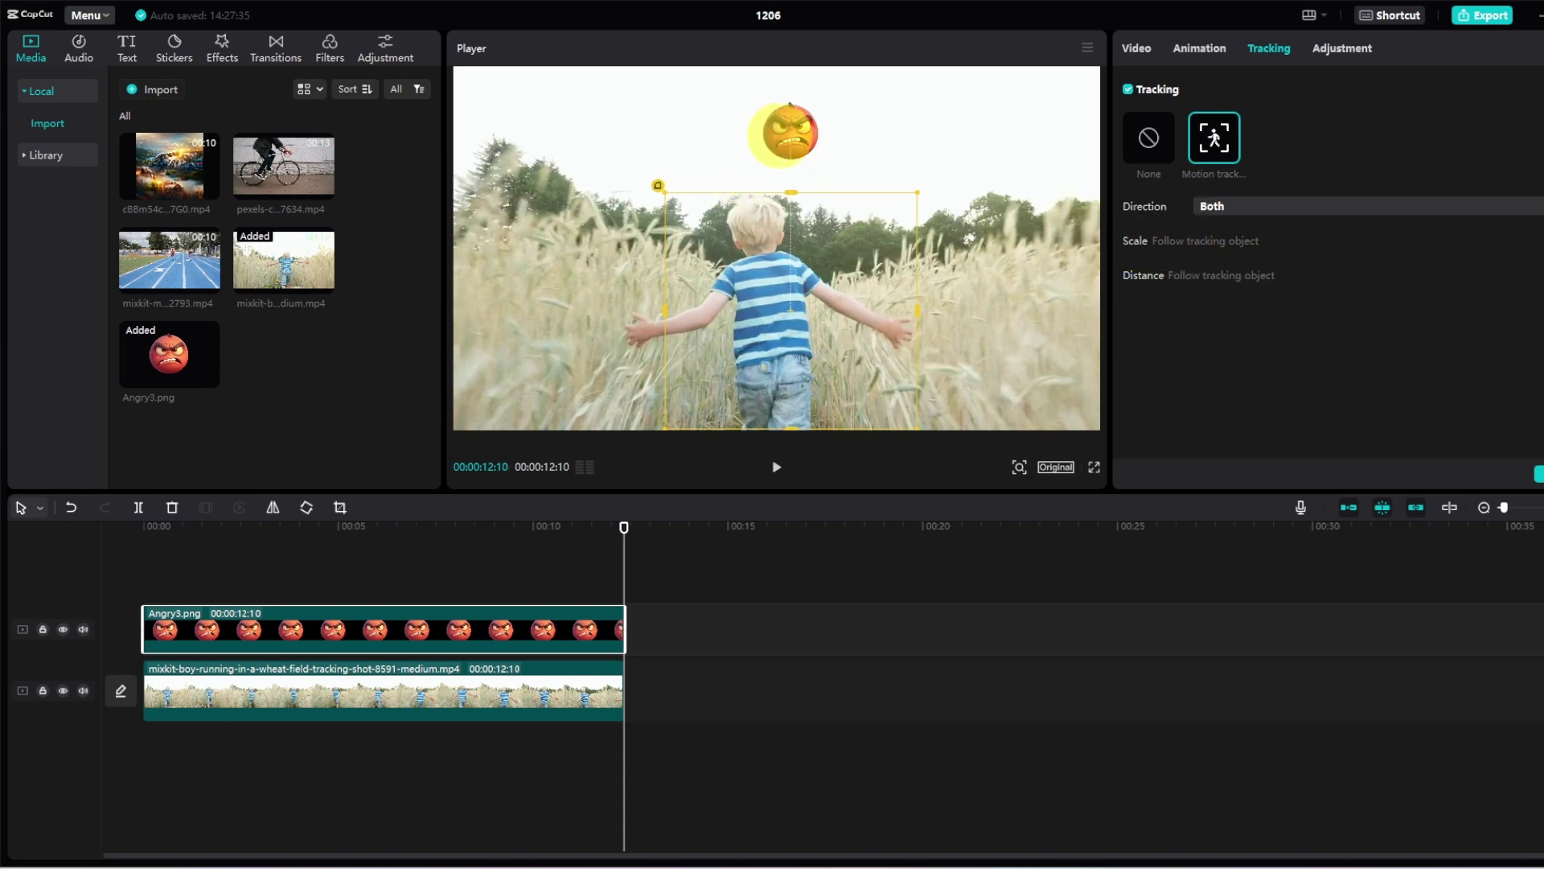
Step: Enlarge the emoji to 48% Scale and centre it over the boy's head
{"action": "left_click_drag", "start_coordinate": [780, 130], "coordinate": [764, 133]}
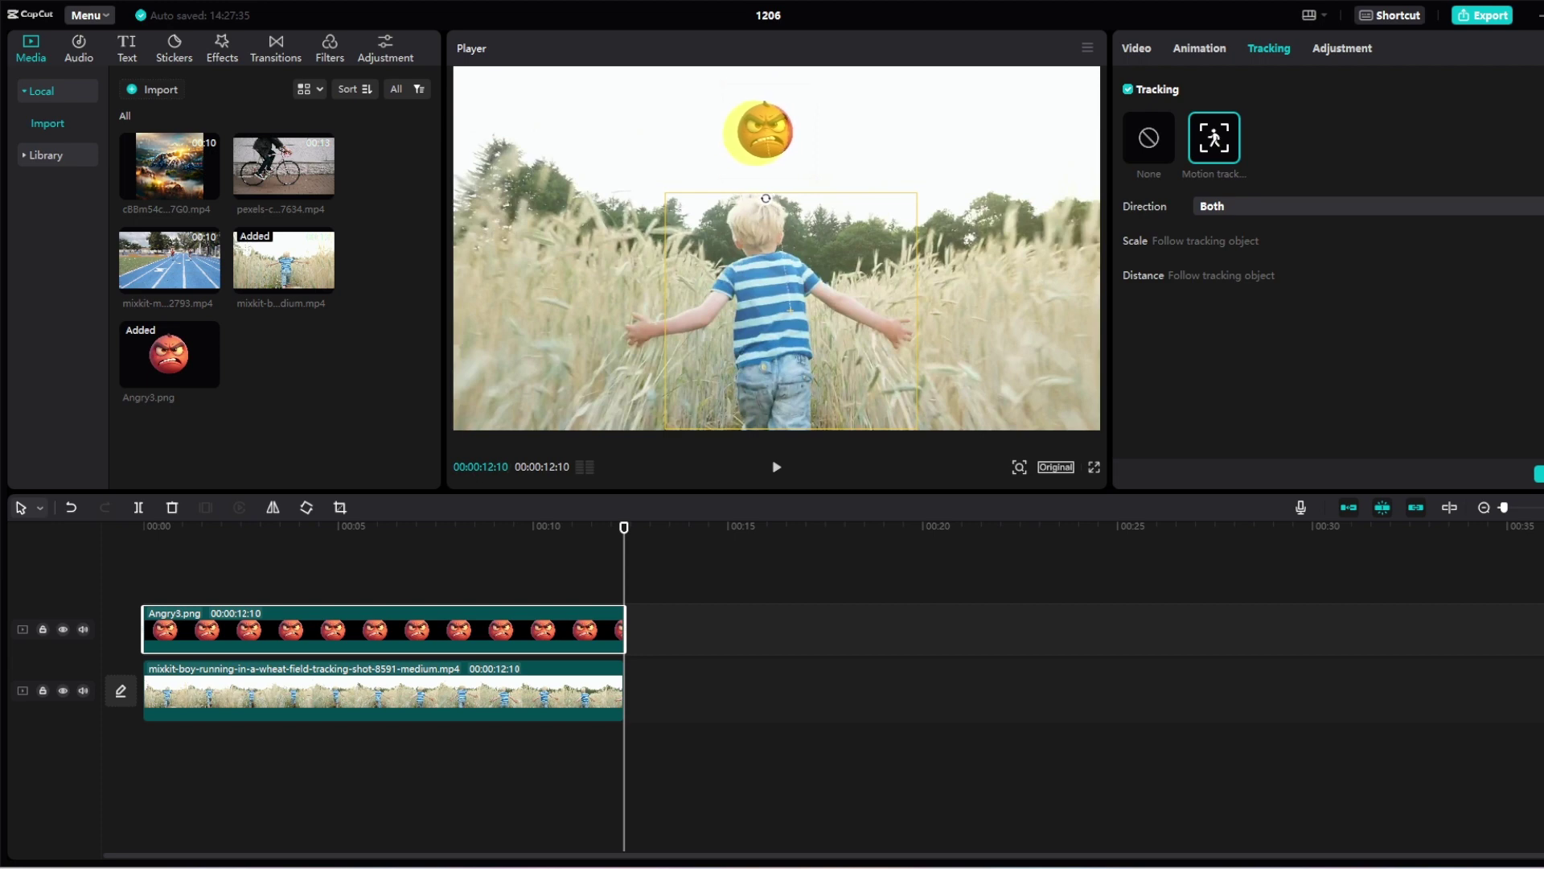
{"action": "left_click", "coordinate": [1136, 48]}
{"action": "left_click_drag", "start_coordinate": [1146, 174], "coordinate": [1159, 175]}
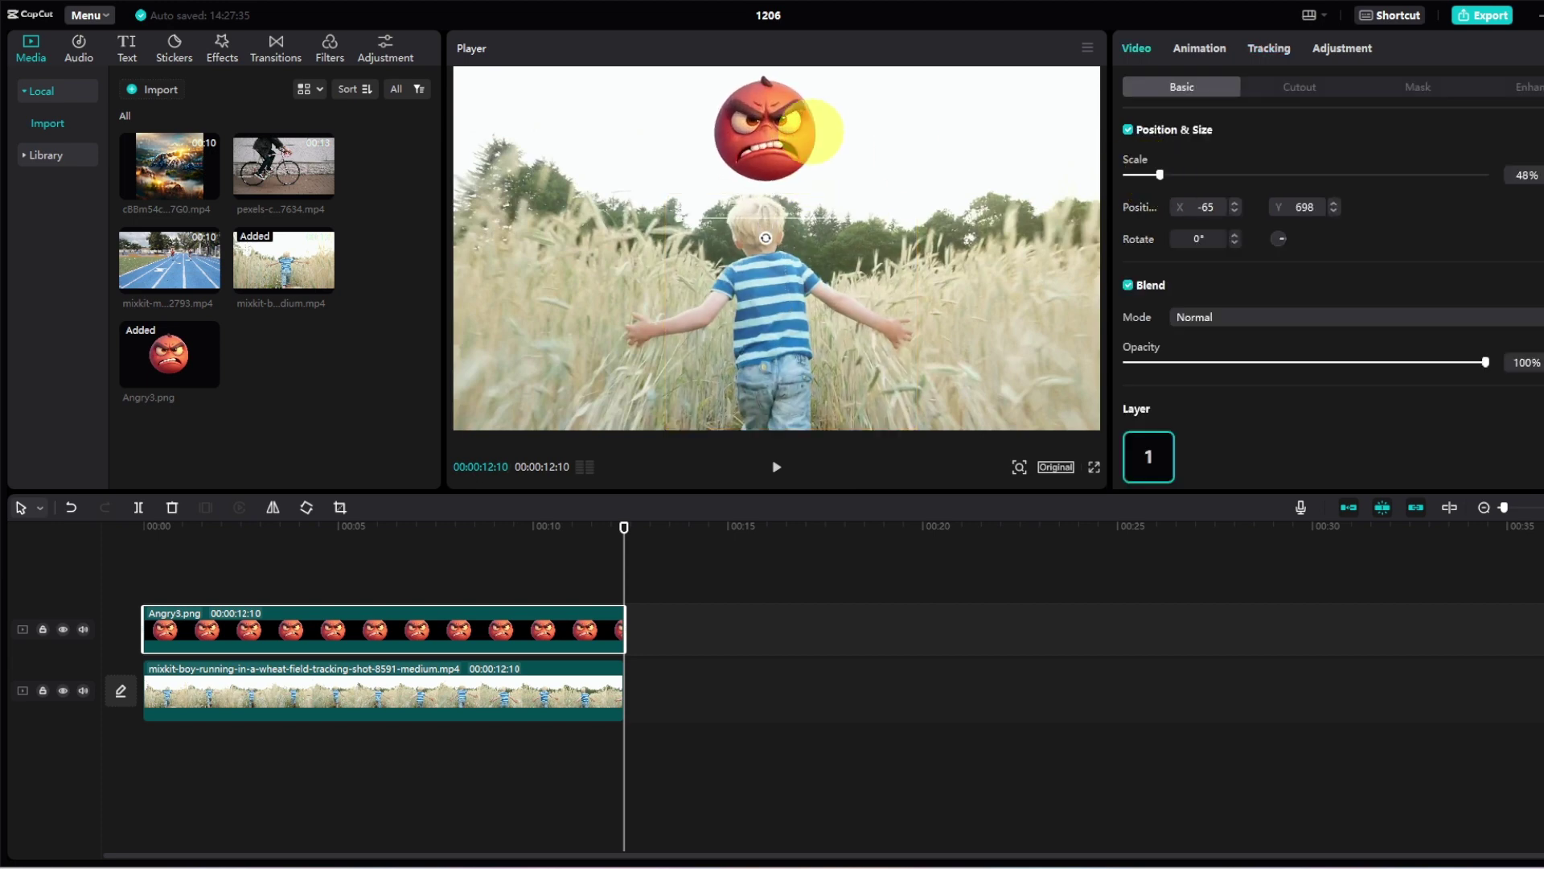
{"action": "left_click_drag", "start_coordinate": [764, 127], "coordinate": [741, 127]}
{"action": "left_click", "coordinate": [735, 285]}
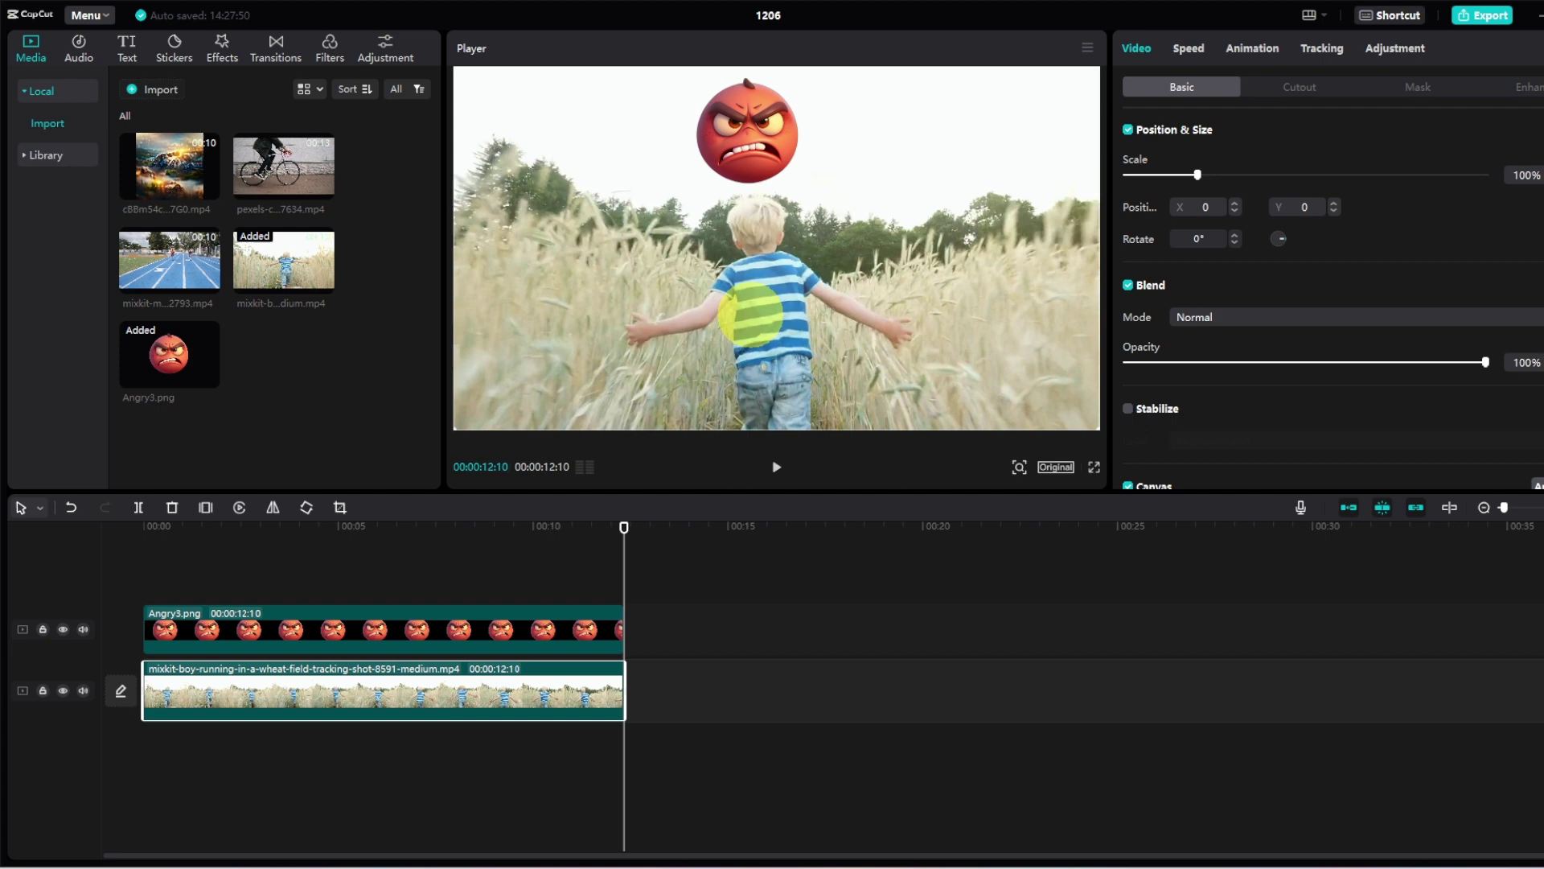
Step: Set the emoji's tracking Direction to Backward and start tracking
{"action": "left_click", "coordinate": [1268, 48]}
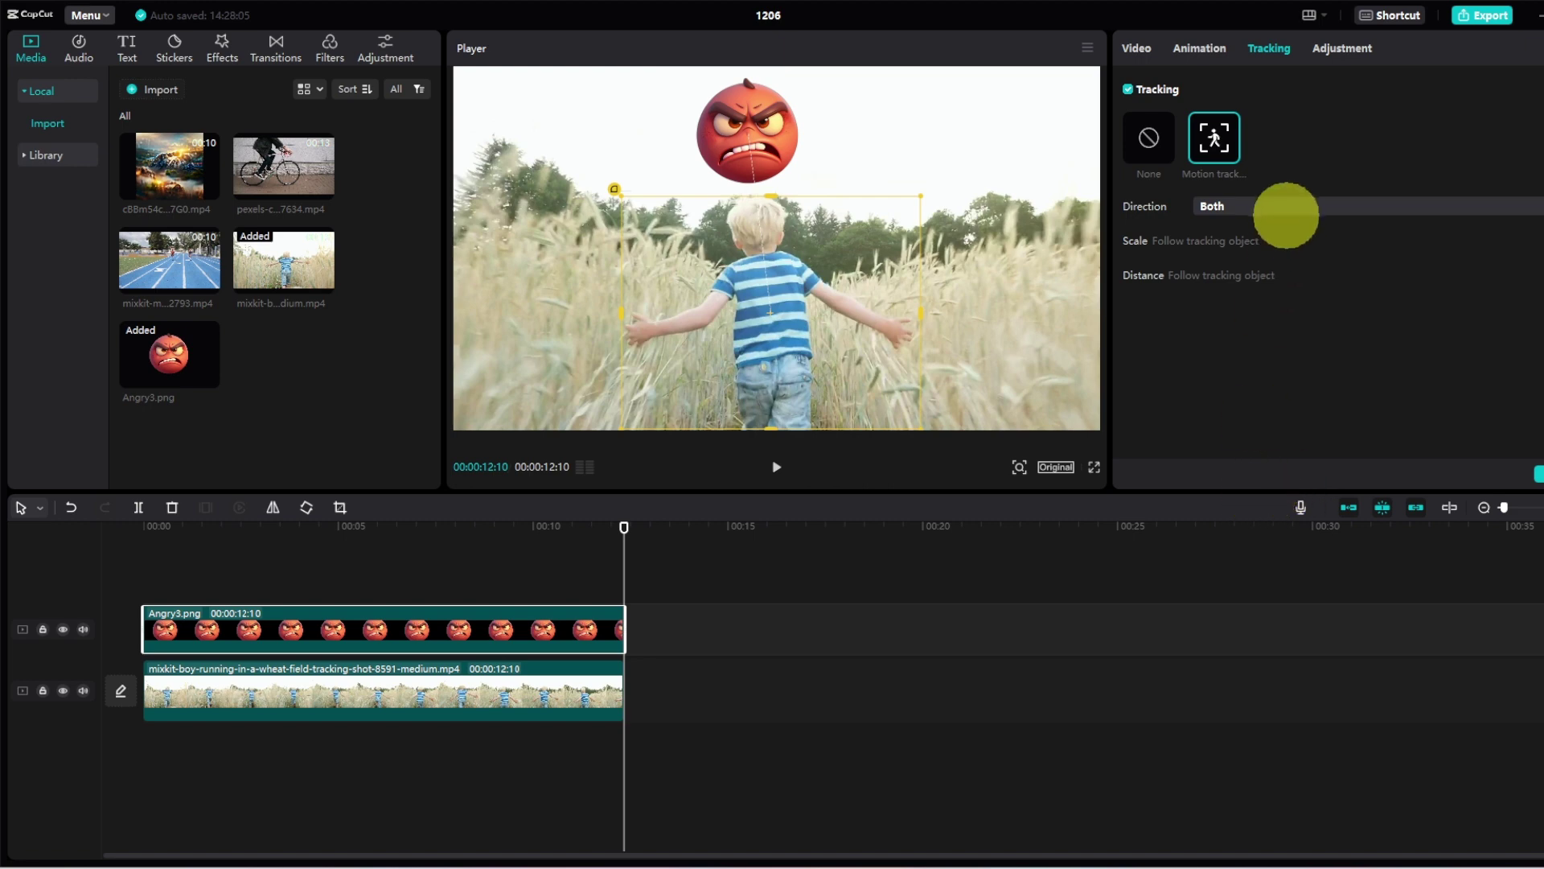
{"action": "left_click", "coordinate": [1286, 212]}
{"action": "left_click", "coordinate": [1249, 274]}
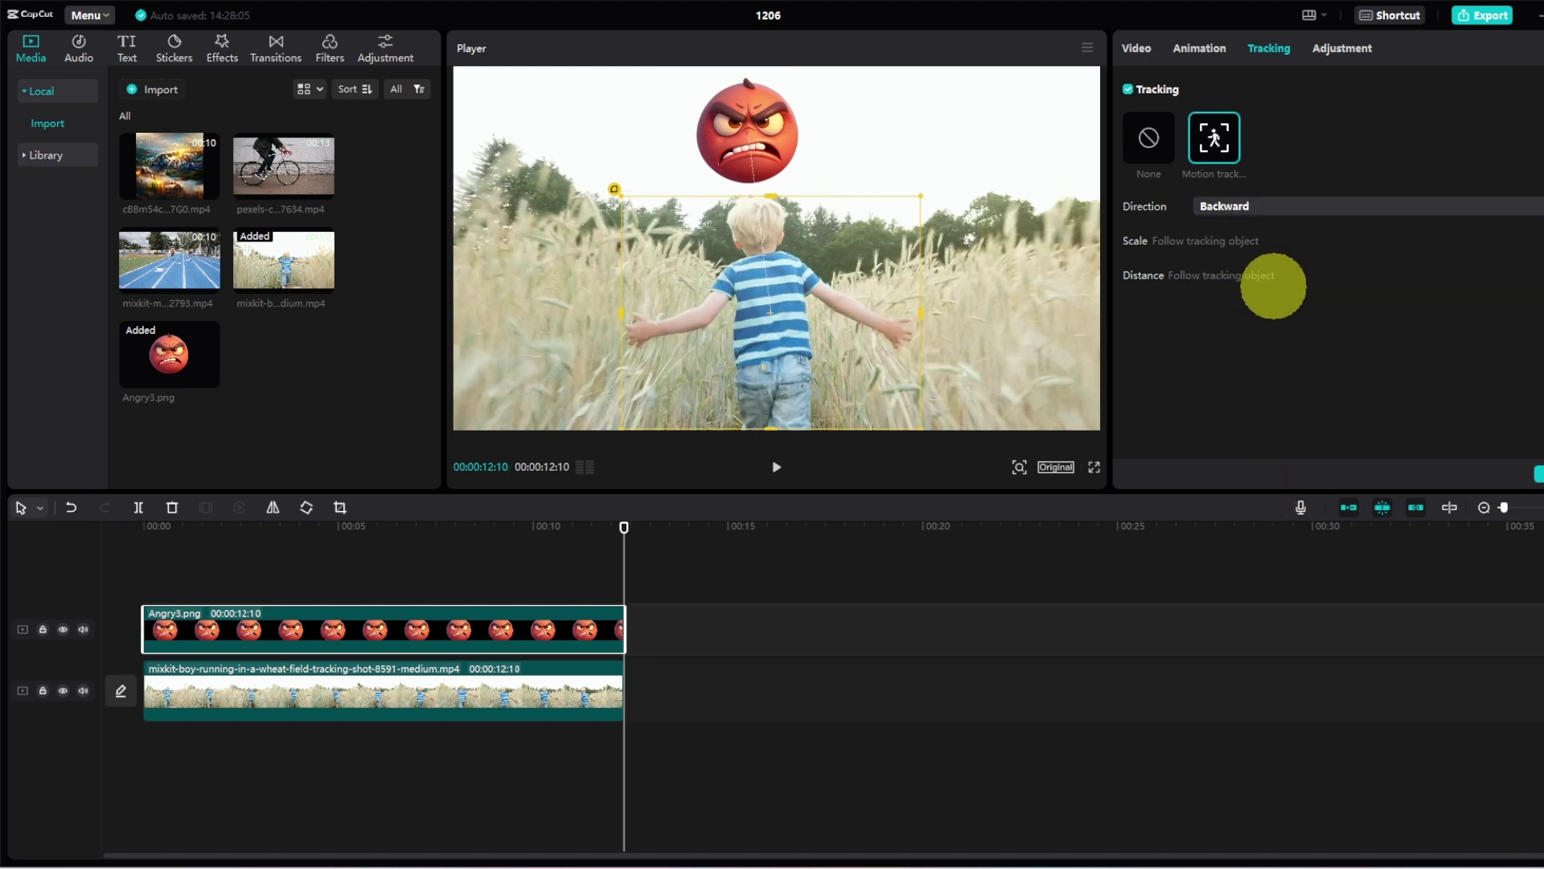
{"action": "left_click", "coordinate": [1537, 473]}
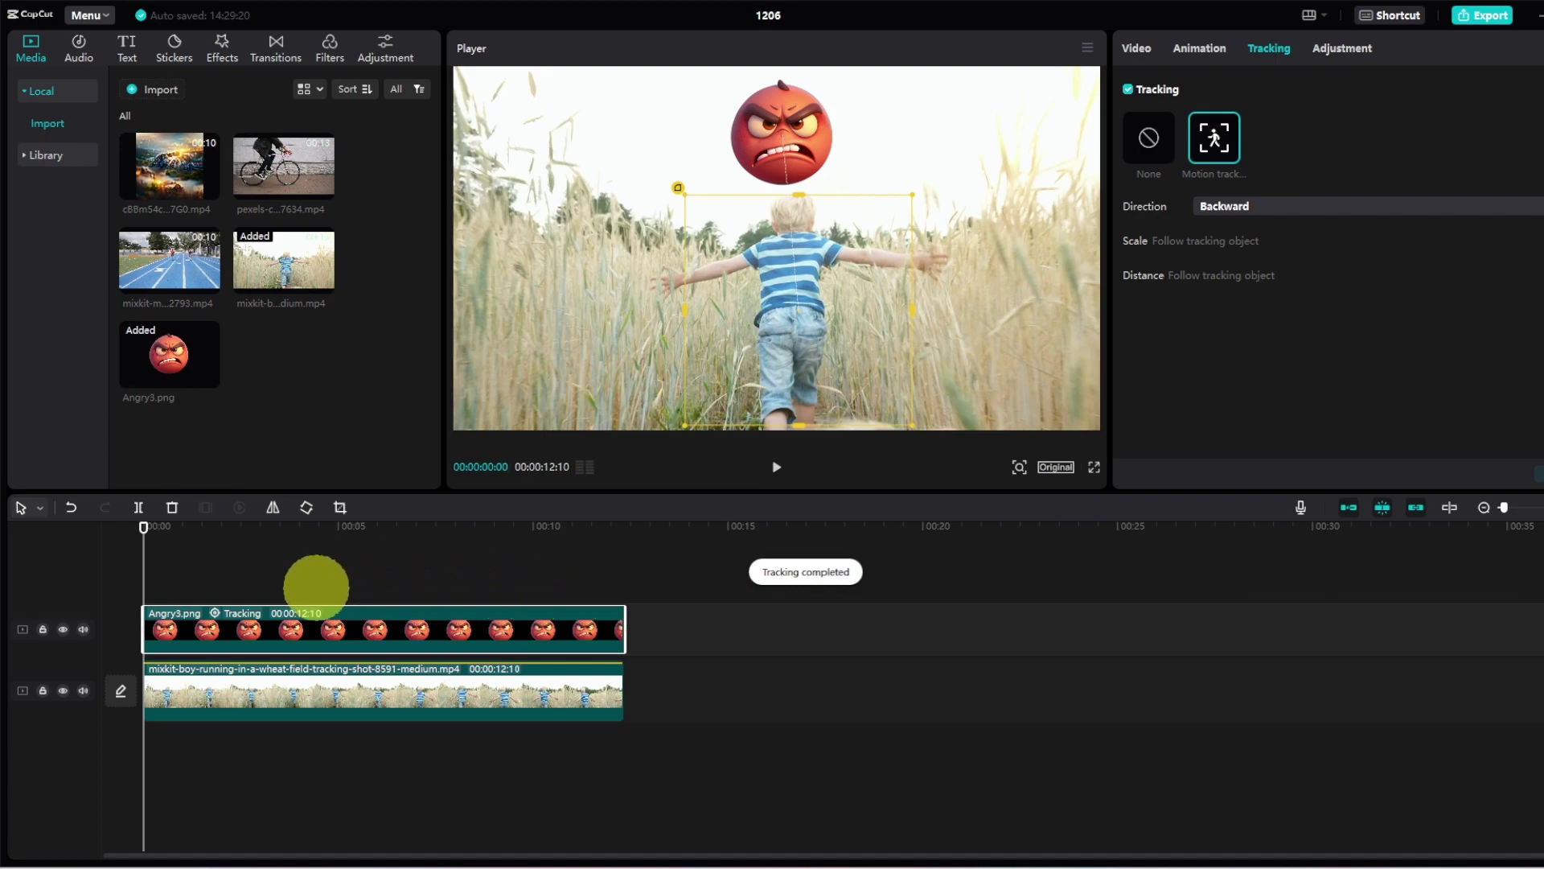
{"action": "key", "text": "space"}
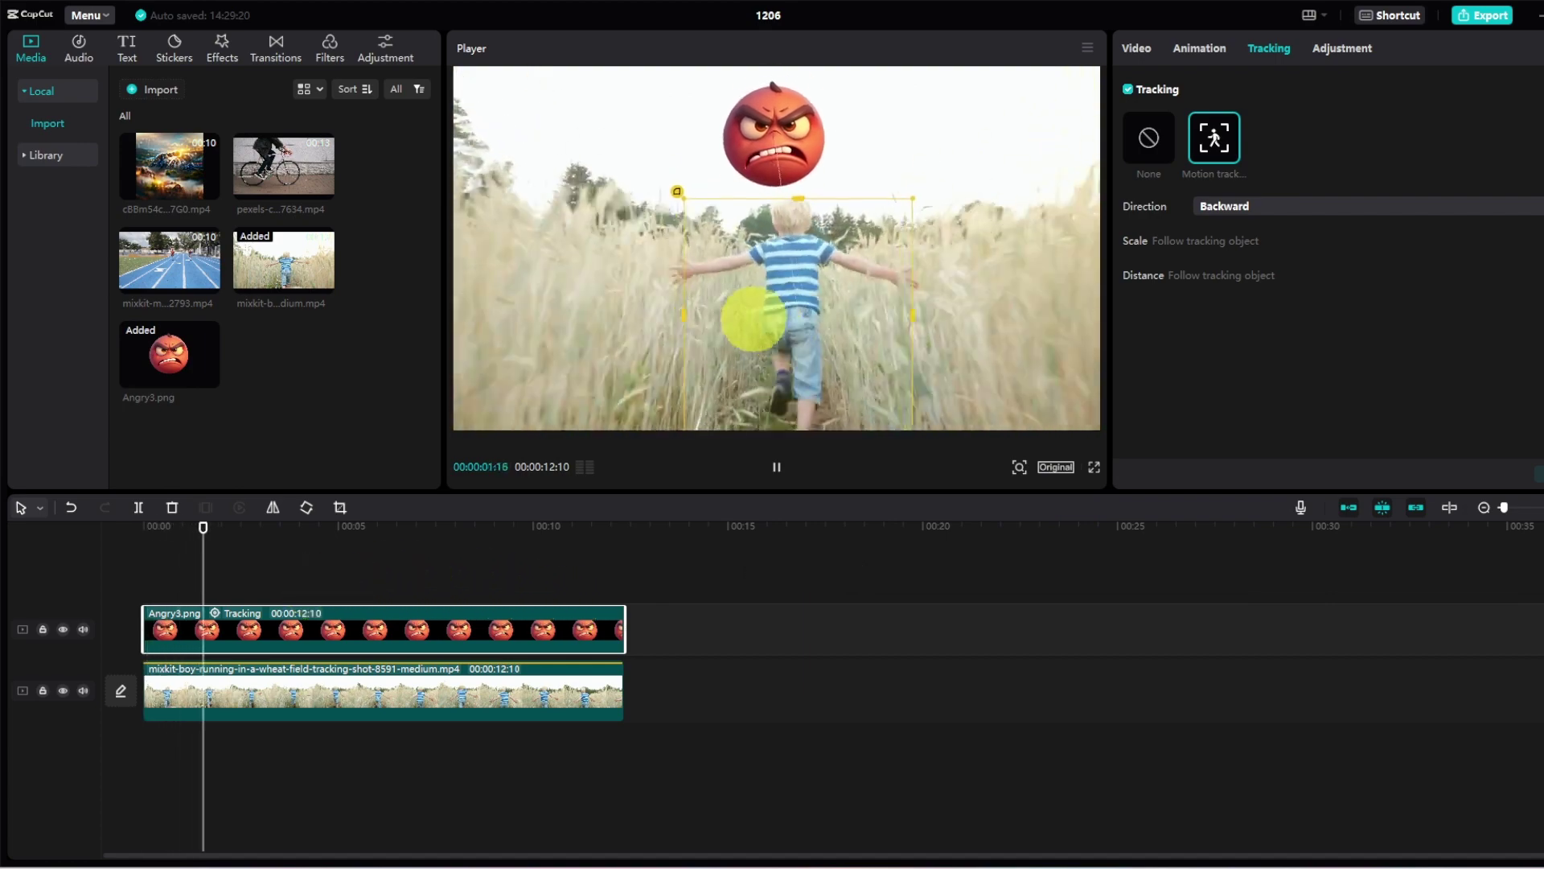